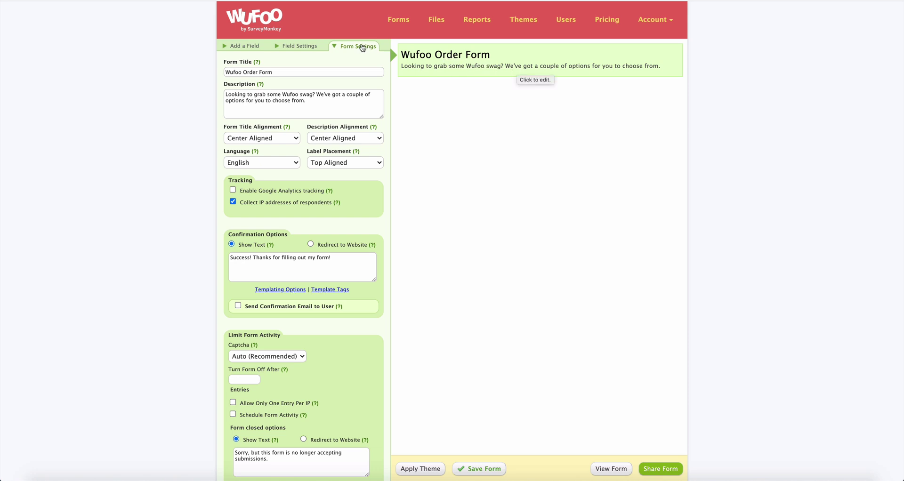
Step: Add a checkboxes field to the order form and label it "Which item(s) do you want to purchase?"
click(244, 46)
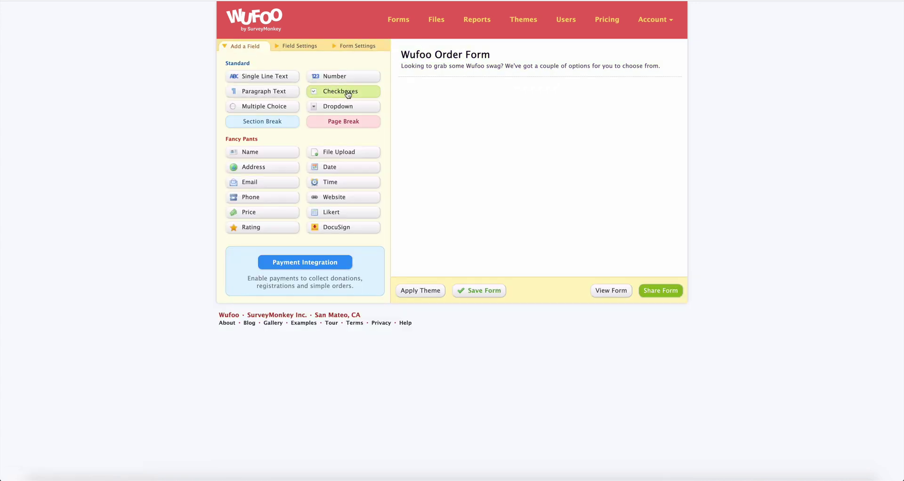
click(348, 94)
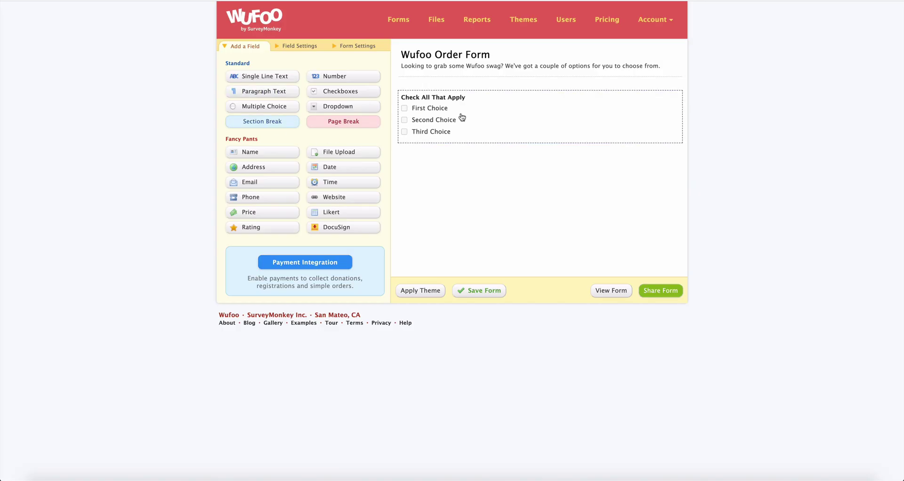
click(460, 119)
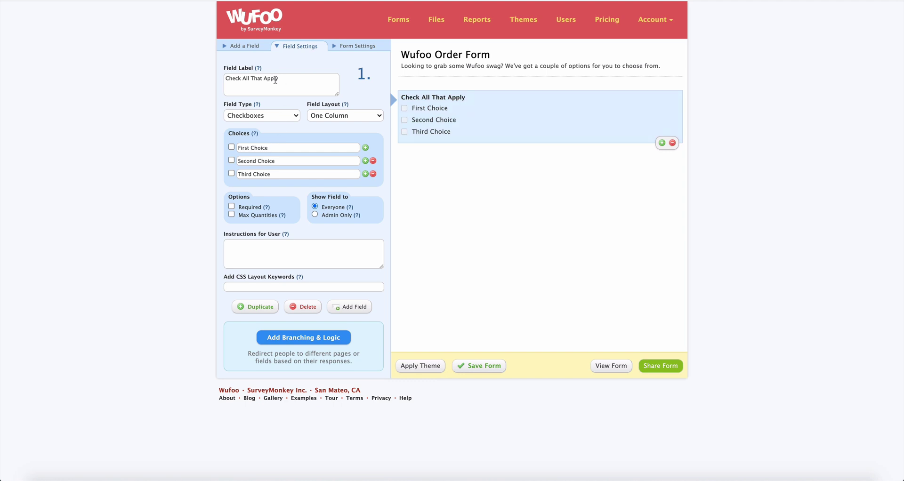
triple_click(274, 80)
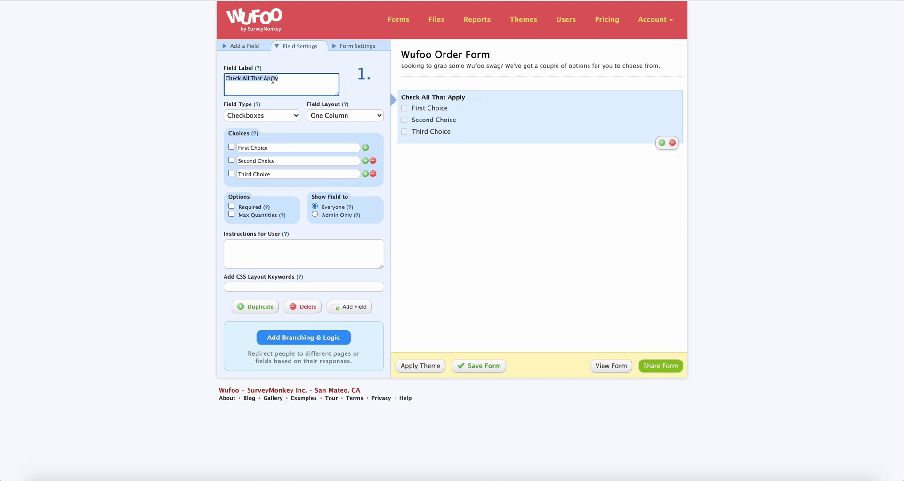
text(WHICH)
text(hich)
text( item)
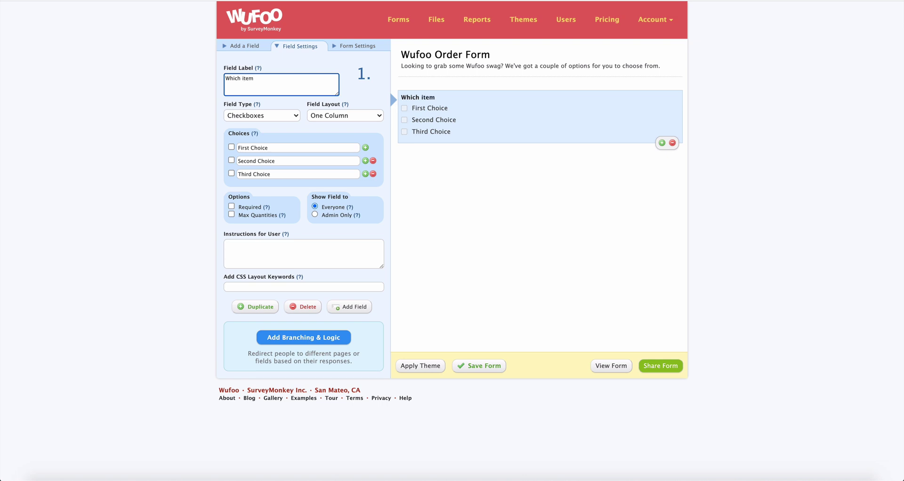
text((s) do you want to purchase?)
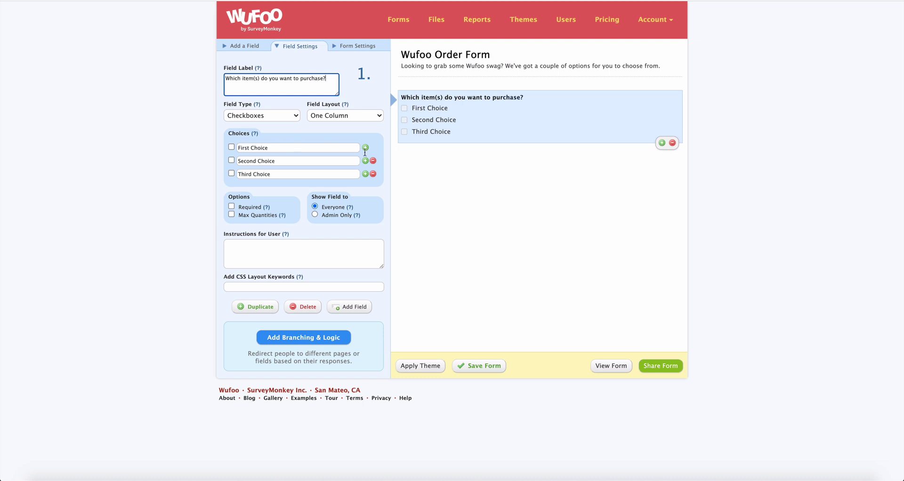
Step: Remove the third choice, name the remaining ones "Stemless Wine Glass" and "Stainless Steel Bottle", and save the form to continue editing
click(373, 174)
click(261, 149)
text(Stemless Wine Glass)
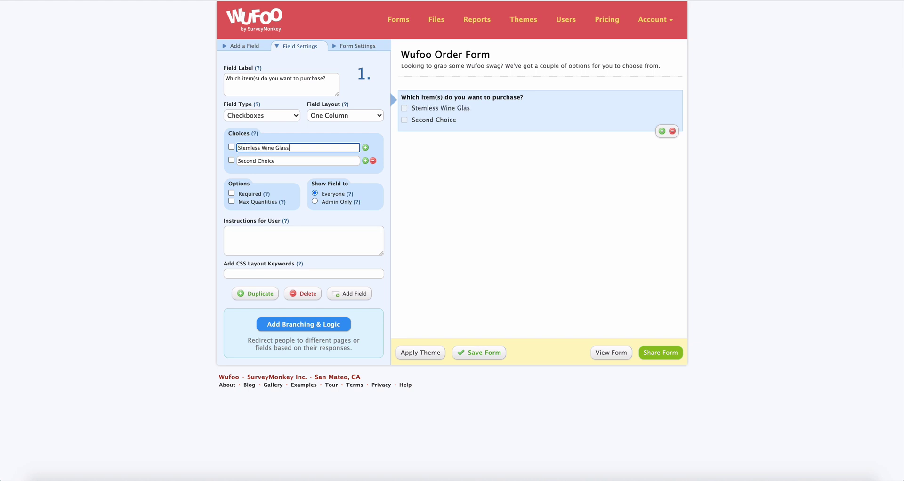
key(Tab)
key(Tab)
text(Stainless Steel Bottle)
click(171, 196)
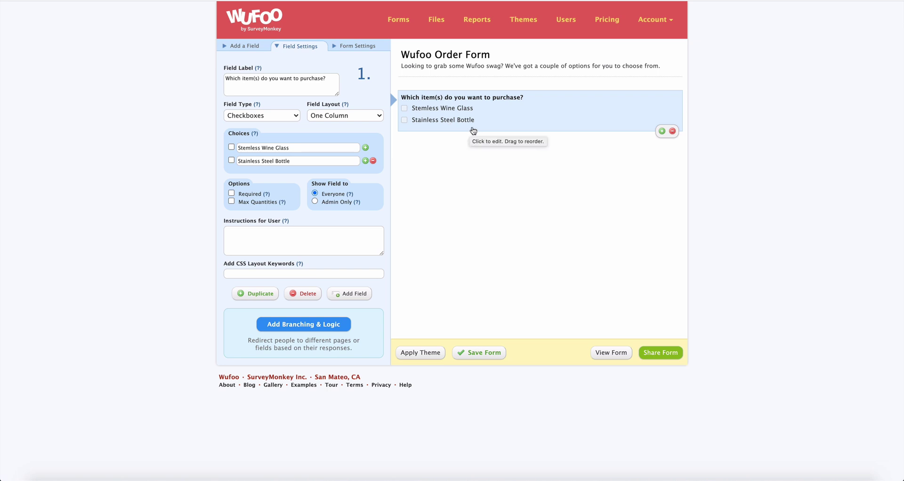
click(467, 352)
click(453, 244)
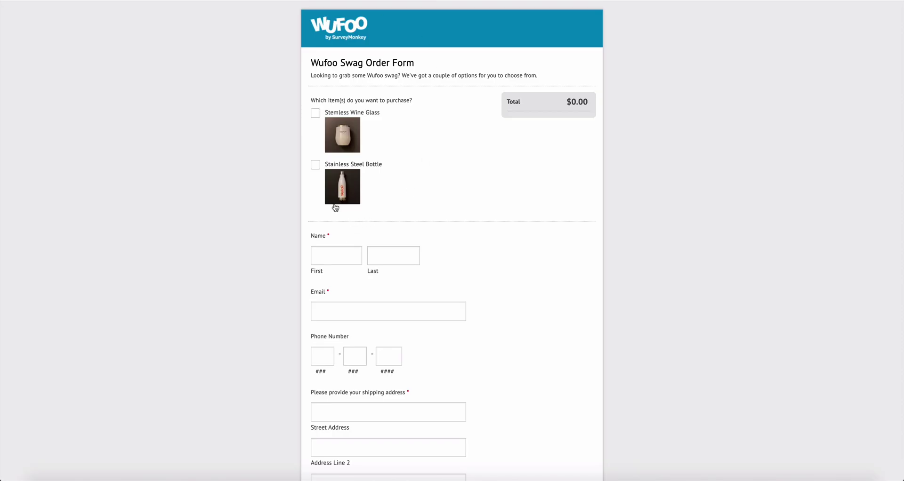
Step: Select Stemless Wine Glass and Stainless Steel Bottle in the finished swag order form and examine its quantity options
click(315, 114)
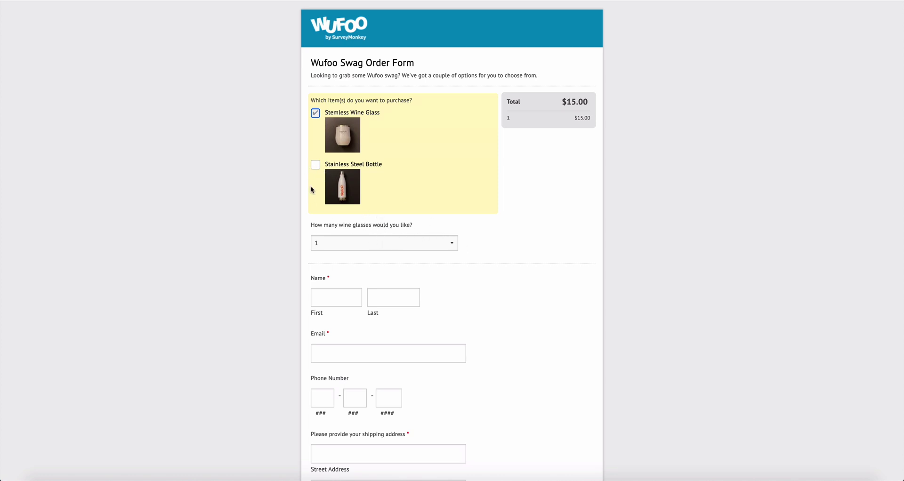
click(317, 165)
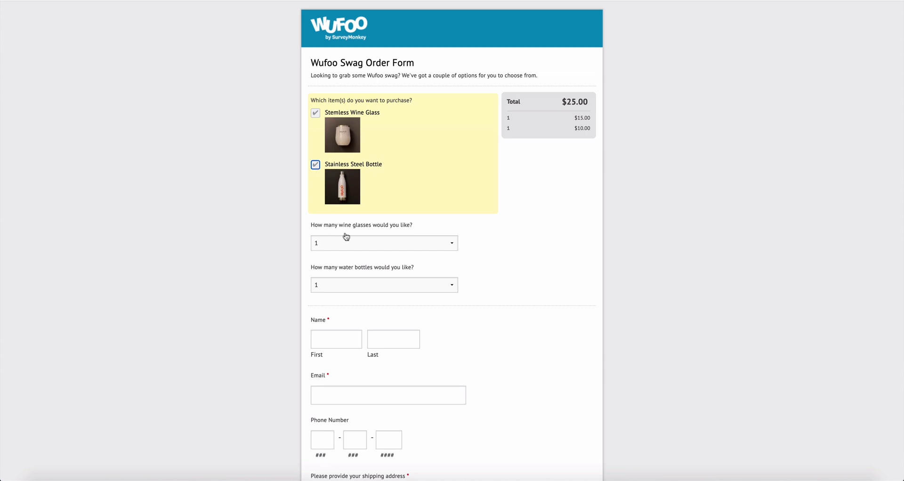
click(408, 244)
click(449, 292)
click(448, 291)
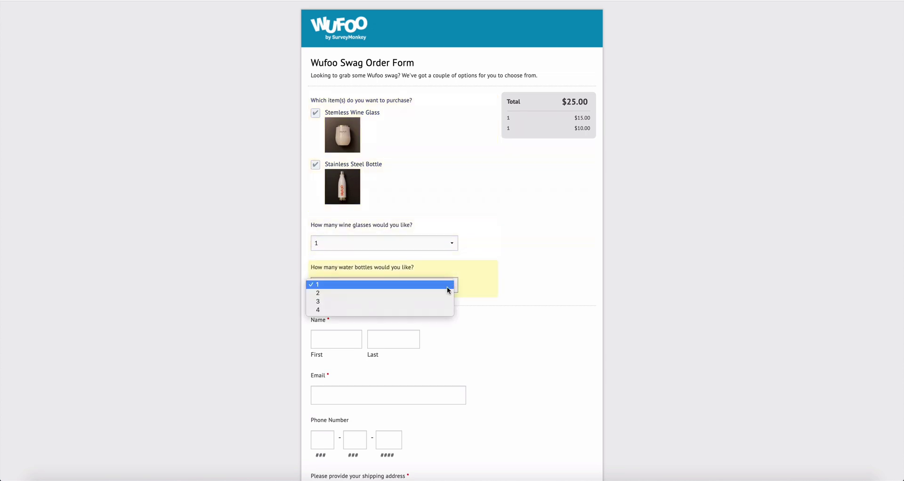
click(398, 273)
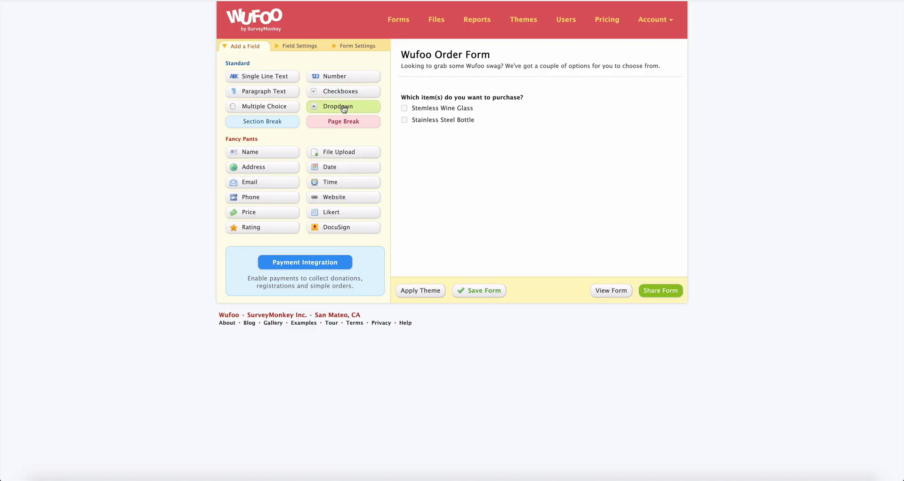
Step: Add a dropdown field below the item checkboxes and label it "How many wine glasses would you like?"
click(344, 108)
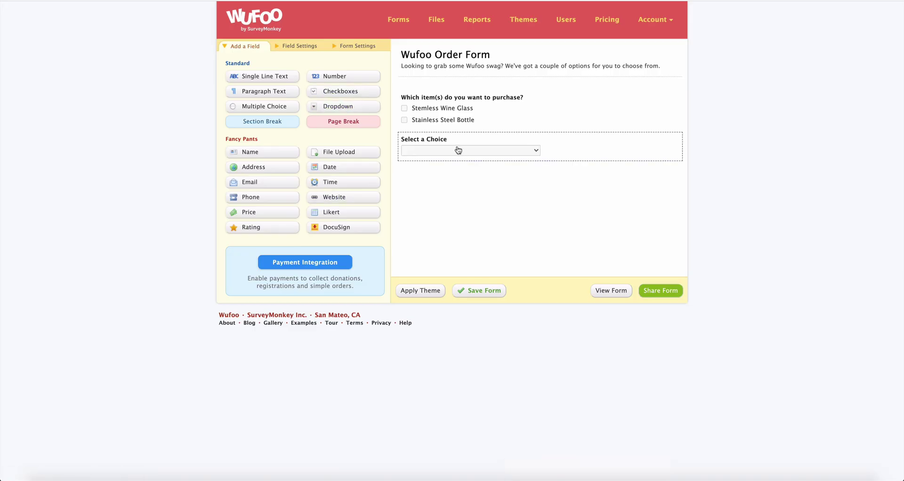
click(458, 149)
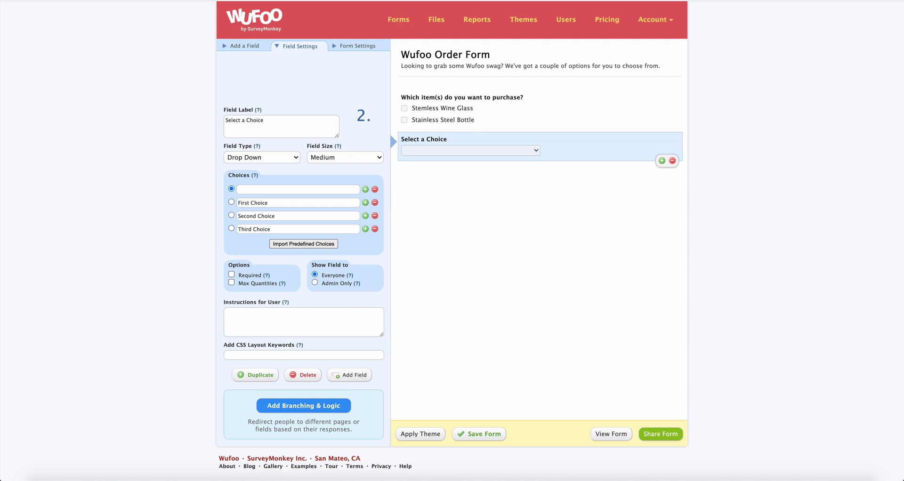
triple_click(255, 129)
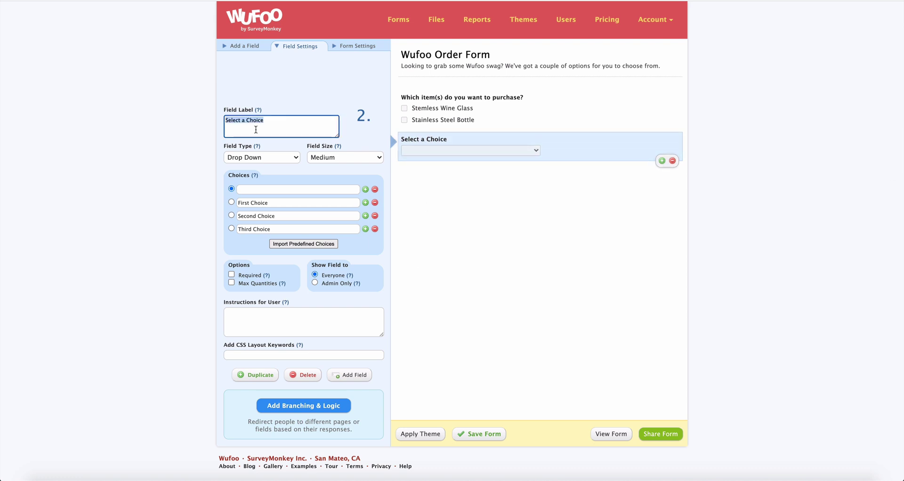
text(How many wine glasses wou)
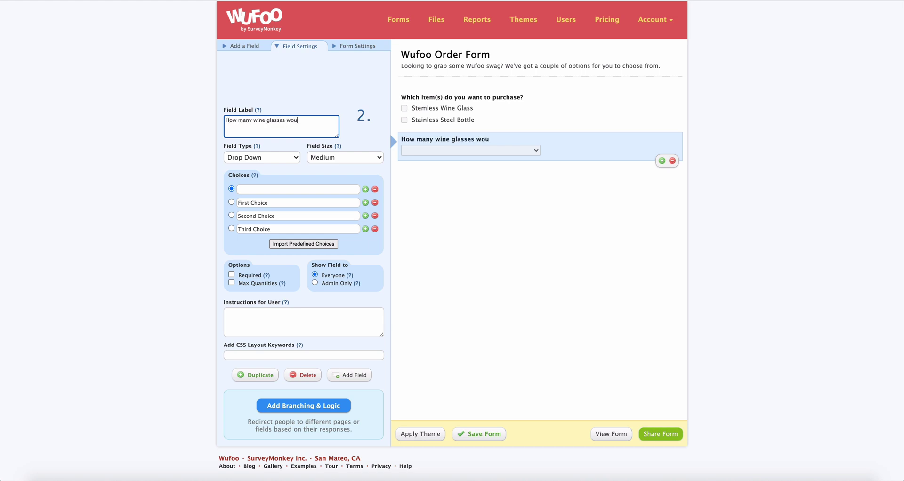
text(ld you like?)
Step: Set the wine glass dropdown's choices to 1, 2, 3 and 4, and save the form to continue editing
click(267, 189)
text(1)
key(Tab)
text(2)
key(Tab)
text(3)
key(Tab)
text(4)
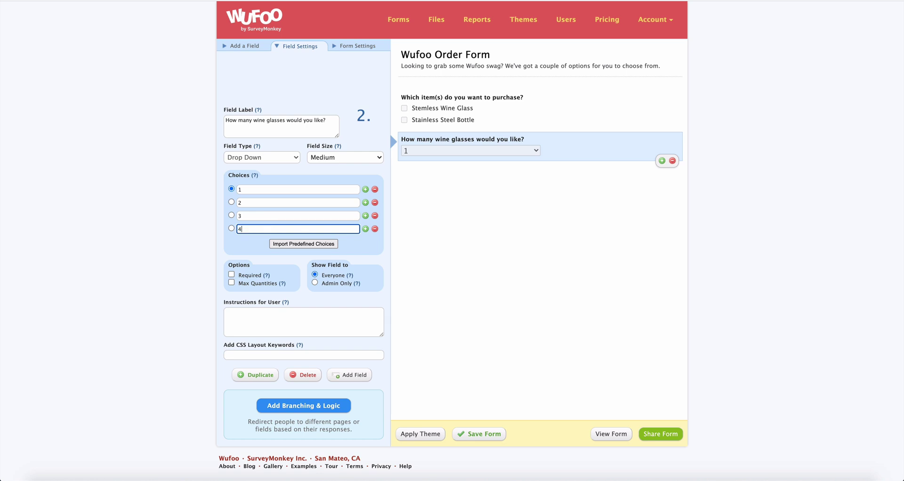
click(453, 281)
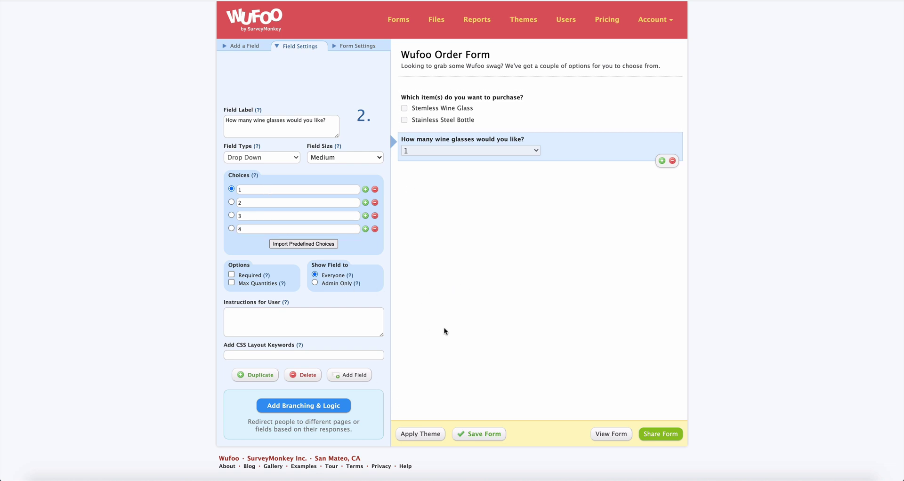
click(490, 434)
click(425, 247)
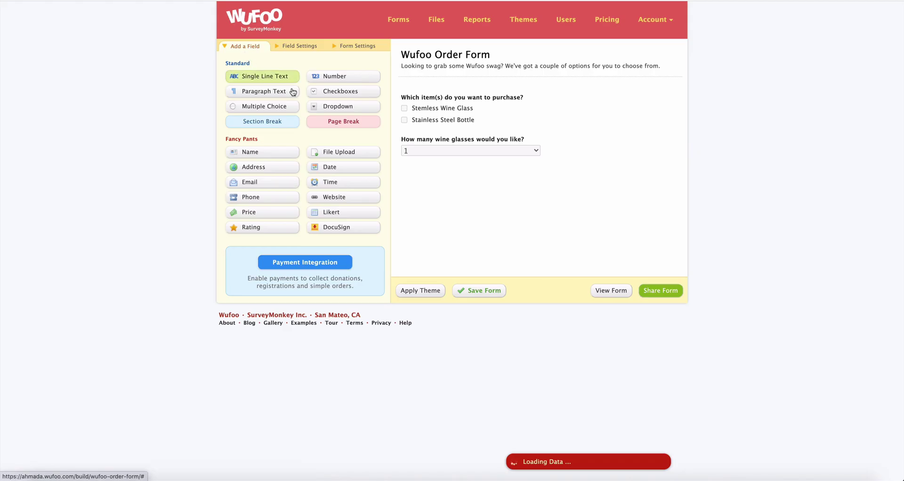
Step: Add another dropdown field below the wine glass question and label it "How many water bottles would you like?"
click(339, 106)
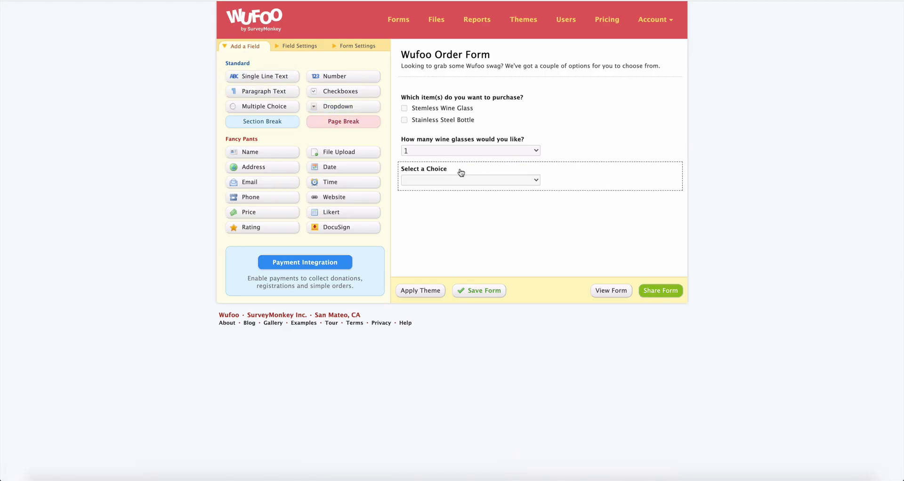
click(461, 173)
triple_click(283, 151)
text(How many water bottles would you like?)
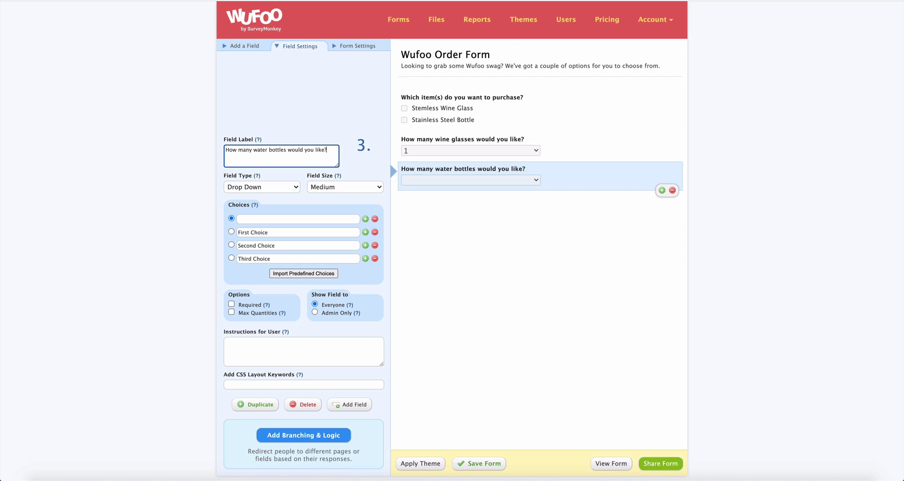
Step: Set the water bottle dropdown's choices to 1, 2, 3 and 4, and save the form to continue editing
click(244, 219)
text(1)
key(Tab)
text(2)
key(Tab)
text(3)
key(Tab)
text(4)
click(153, 287)
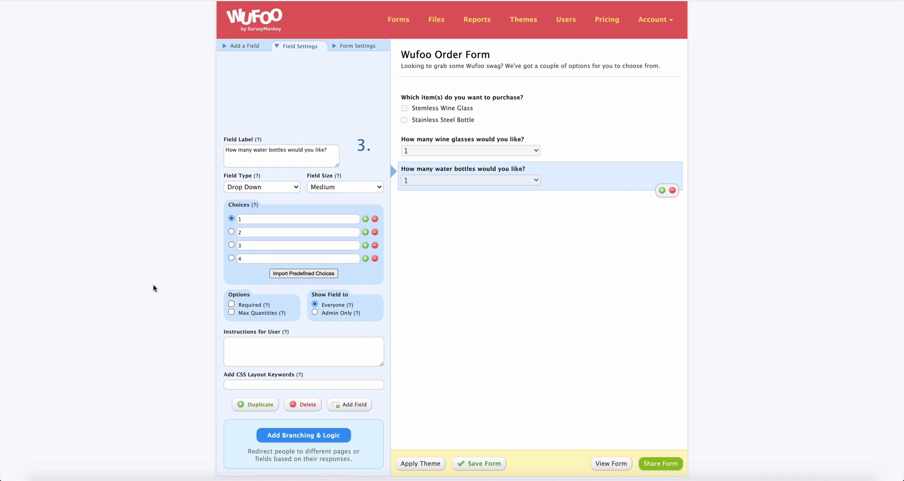
click(481, 464)
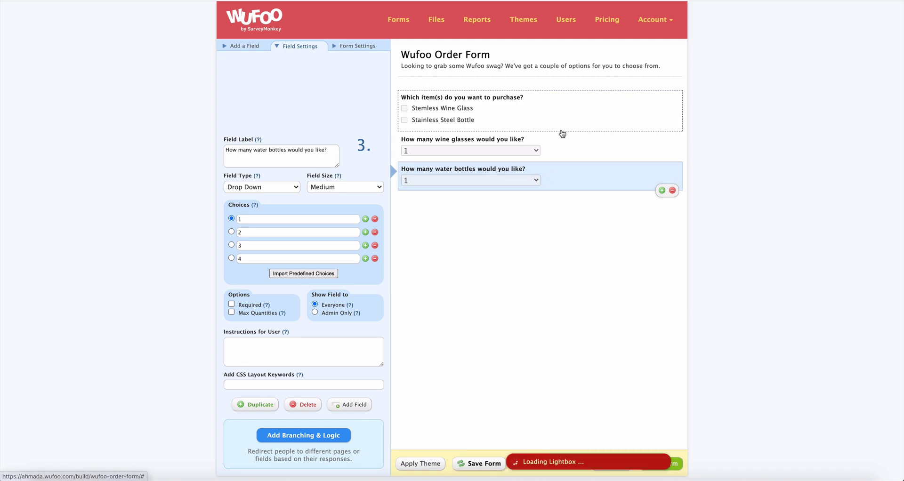
click(548, 247)
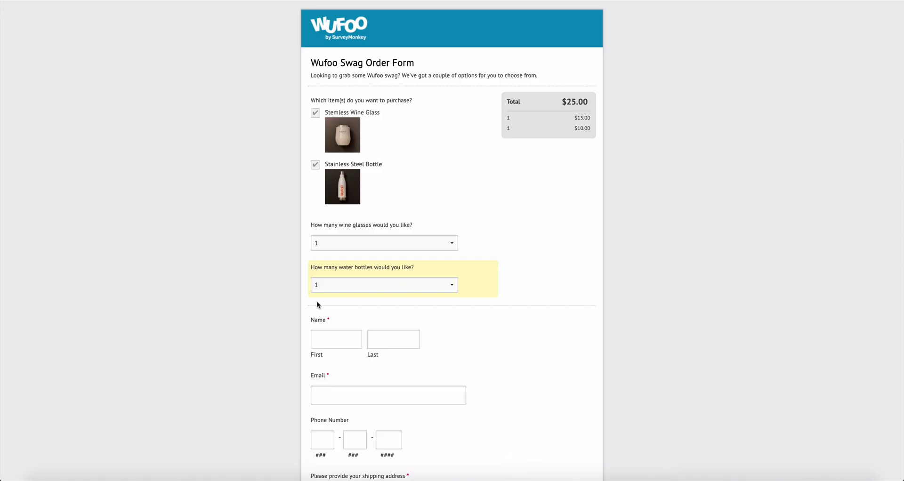
Step: Examine the contact and shipping address fields in the finished swag order form
scroll(303, 309, down, 5)
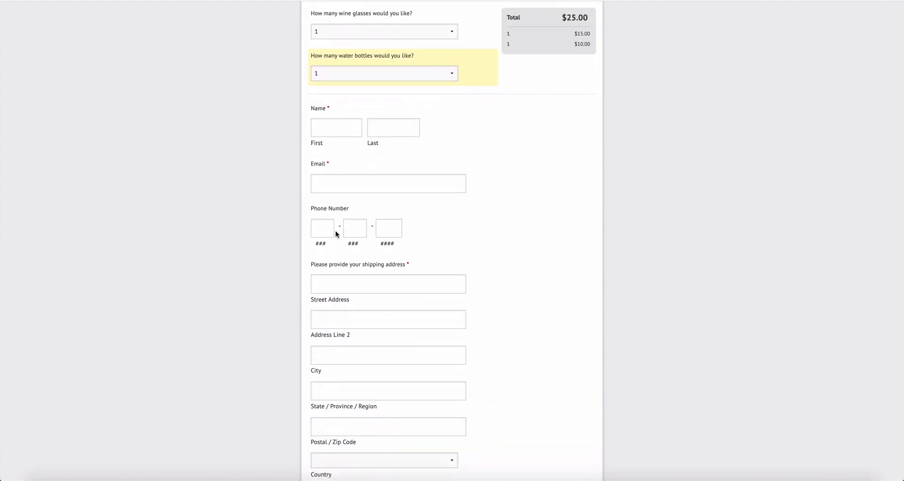
scroll(397, 186, down, 2)
scroll(379, 244, up, 4)
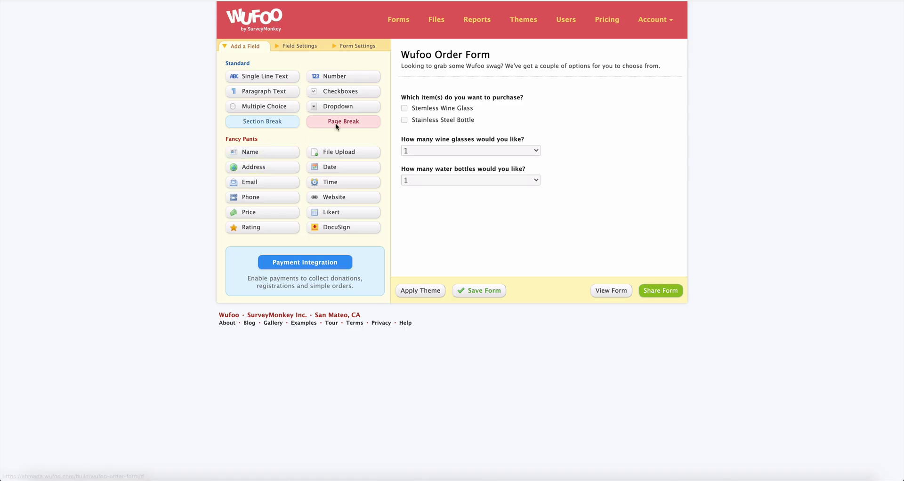
Step: Add Name, Email, Phone and Address fields below the water bottle question, and save the form to continue editing
drag(261, 152, 455, 227)
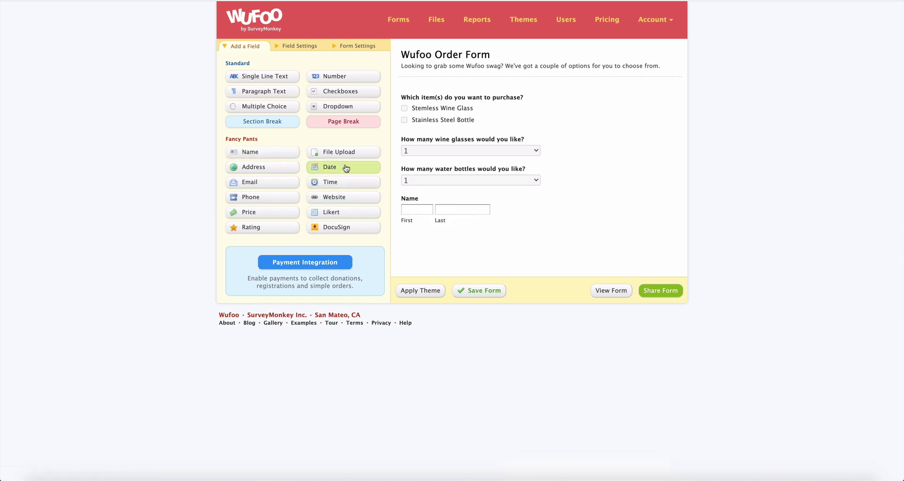
click(277, 190)
click(266, 197)
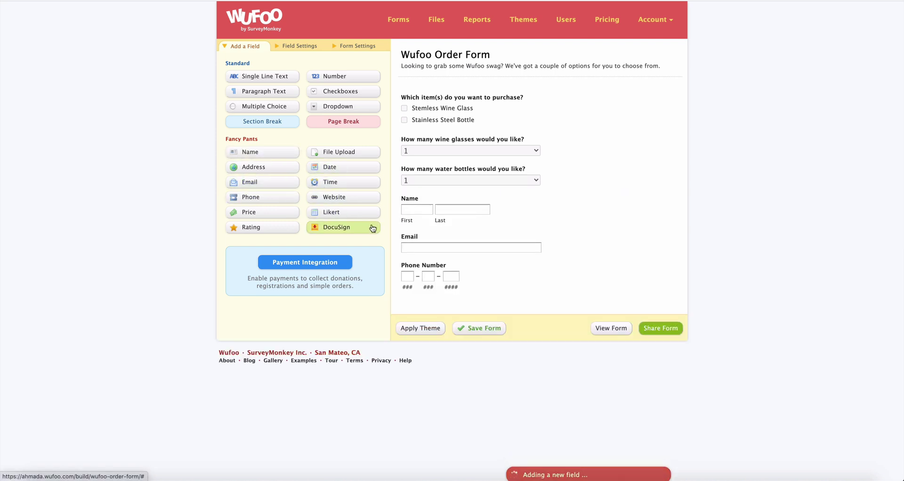
click(257, 165)
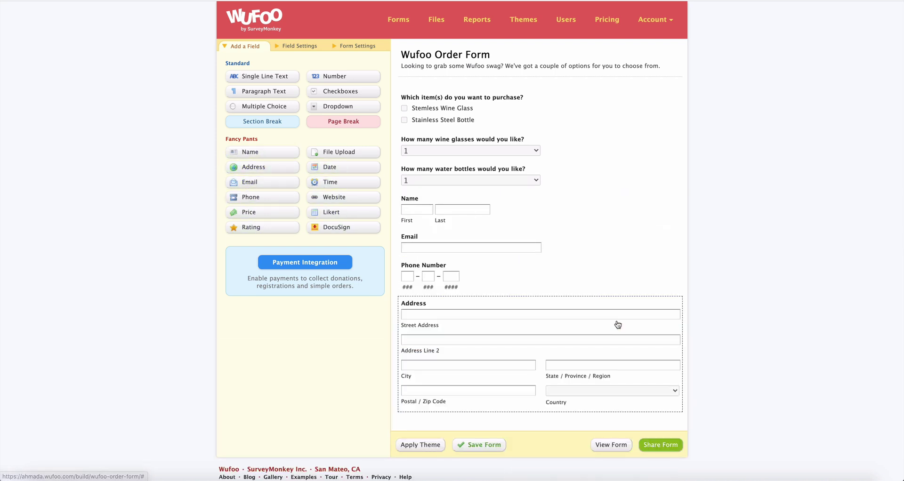
click(481, 445)
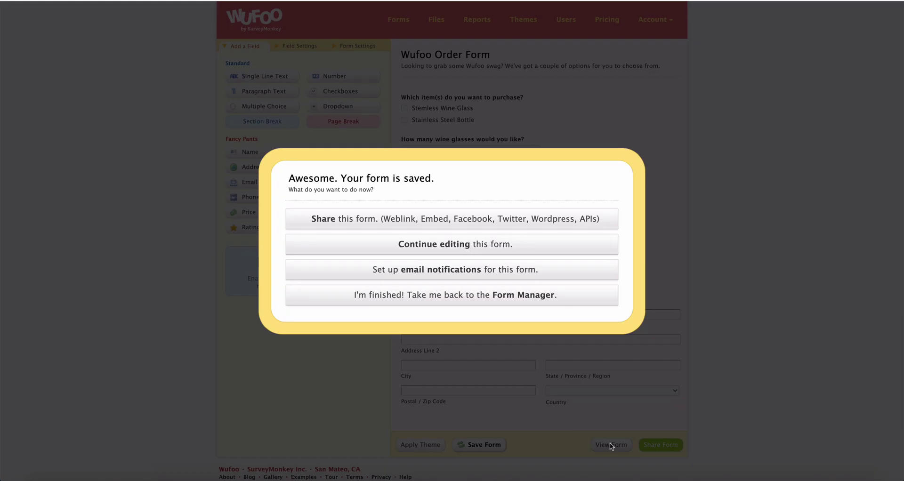
click(448, 249)
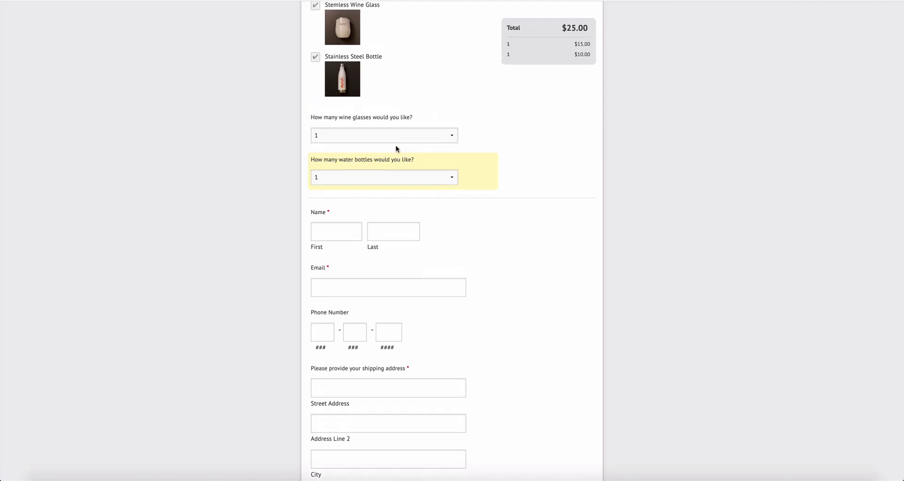
Step: Open the settings of the item checkboxes field, and open the file manager in a new tab
scroll(396, 145, up, 3)
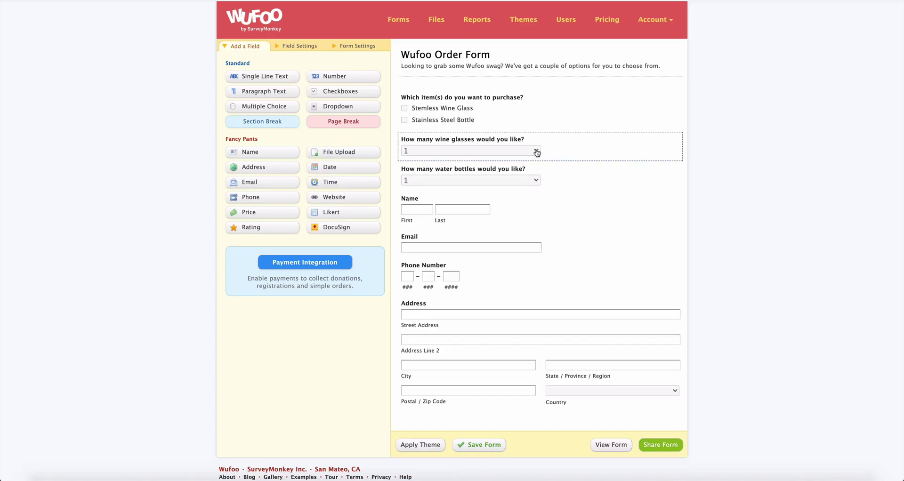
click(505, 111)
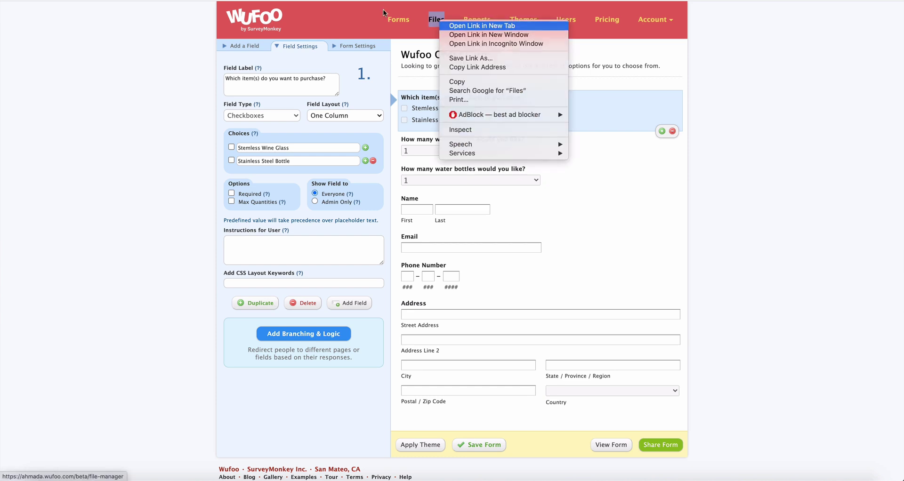
click(436, 19)
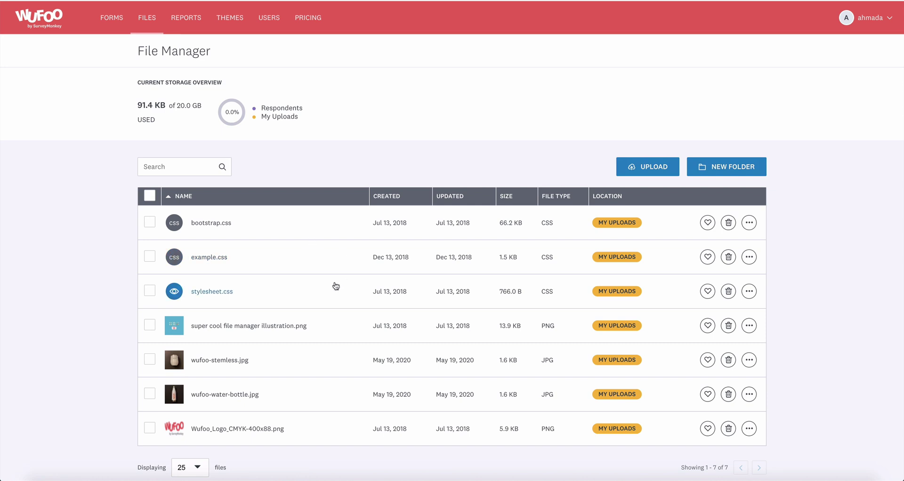
Step: Get the link to wufoo-stemless.jpg from the uploaded files
scroll(303, 356, down, 1)
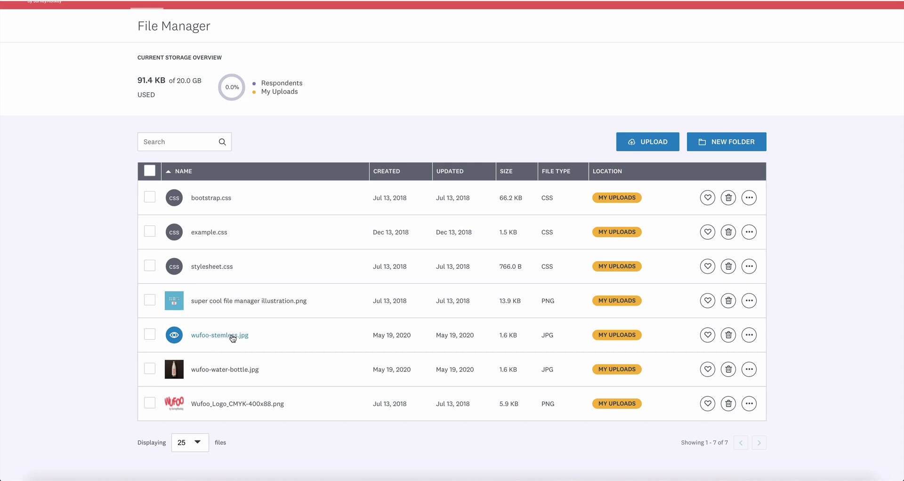
click(749, 335)
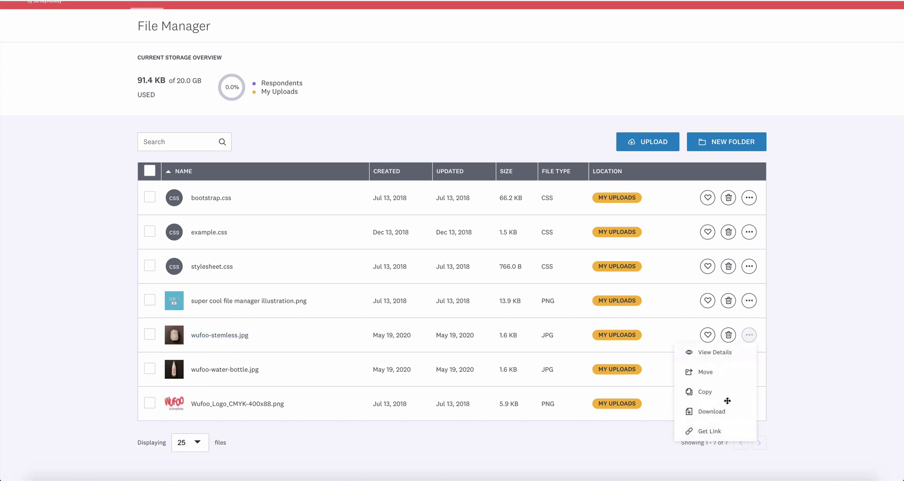
click(709, 434)
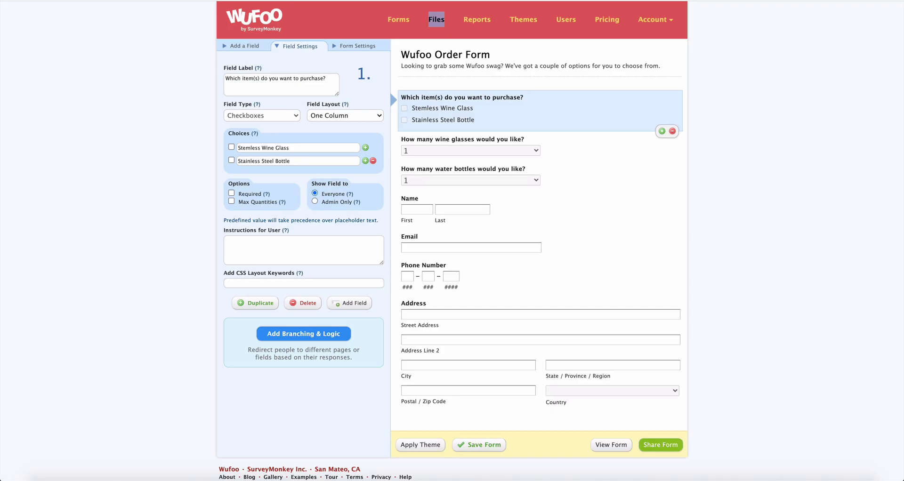
Step: Switch to Bitly in a new tab and shorten the copied link to the stemless wine glass image
key(ctrl+t)
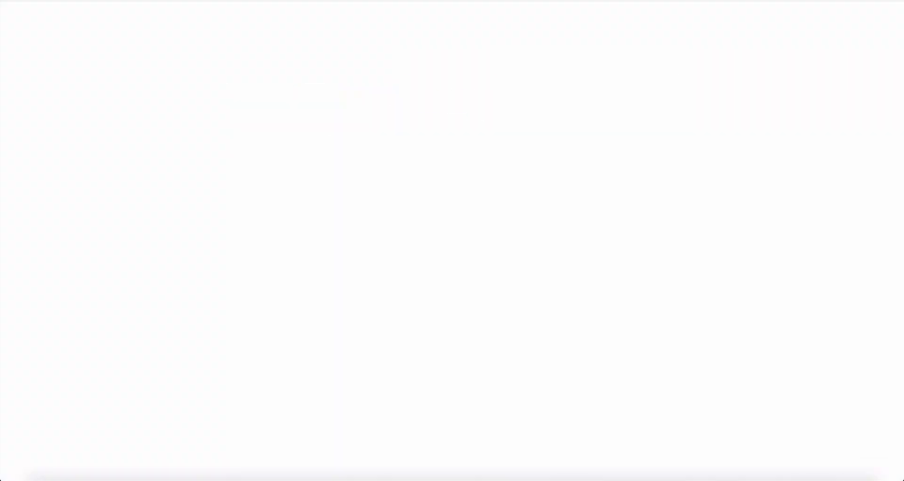
key(ctrl+v)
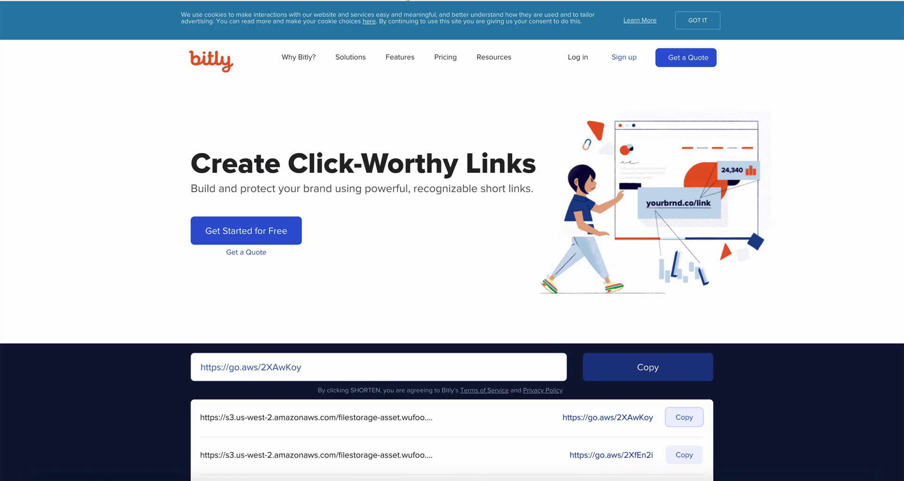
triple_click(285, 366)
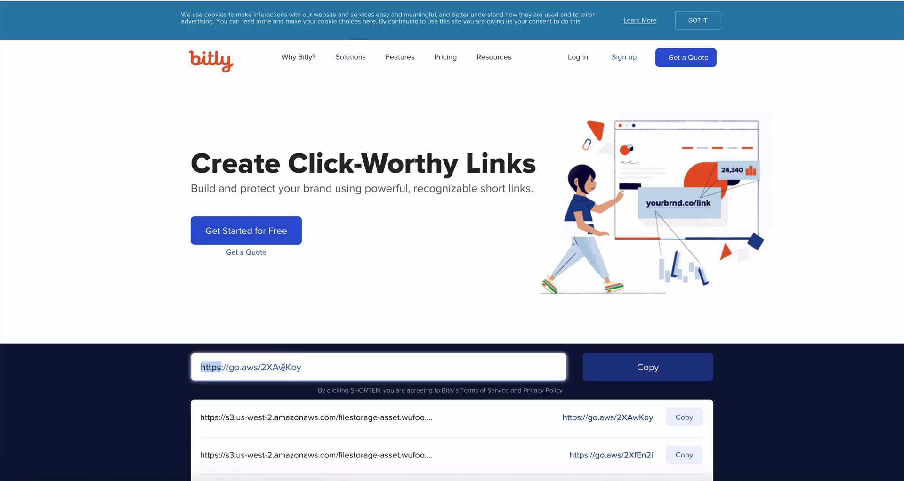
key(ctrl+v)
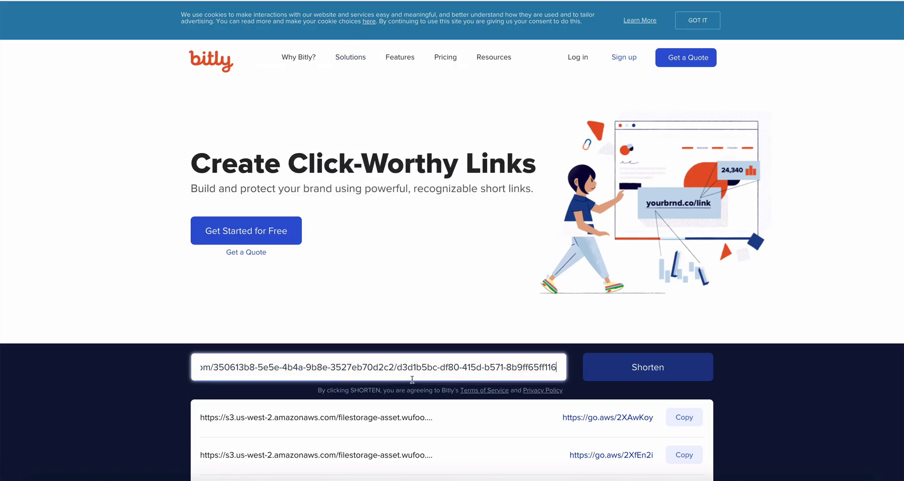
drag(509, 365, 148, 367)
click(644, 368)
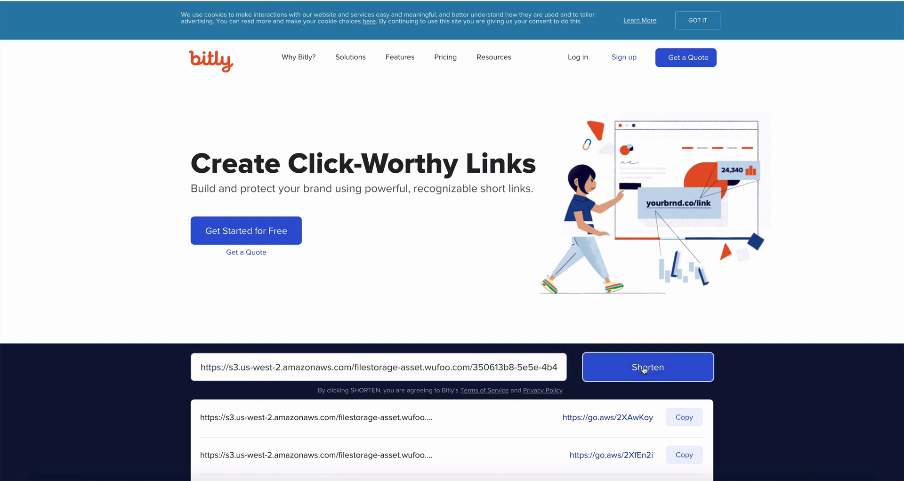
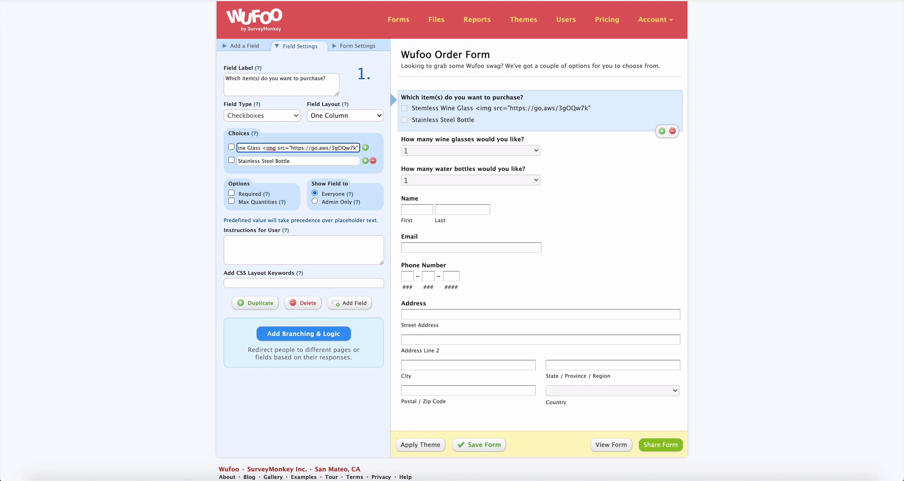
text(>)
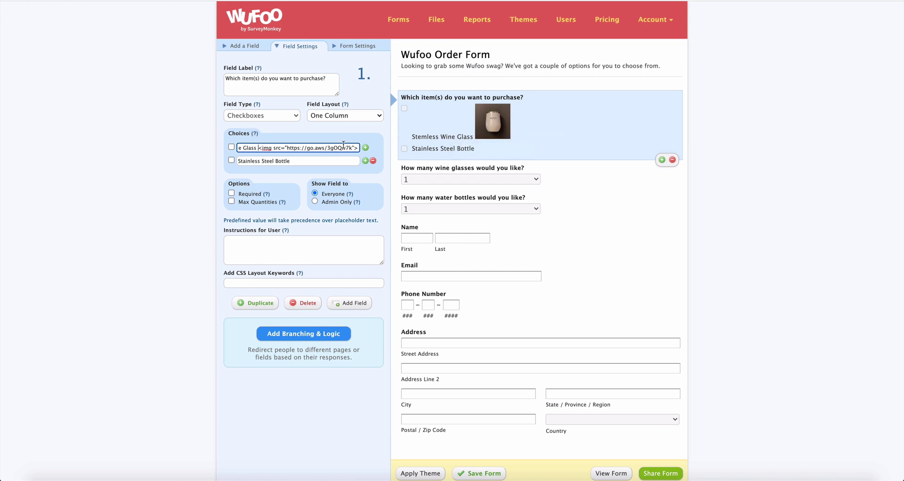
text(<br>)
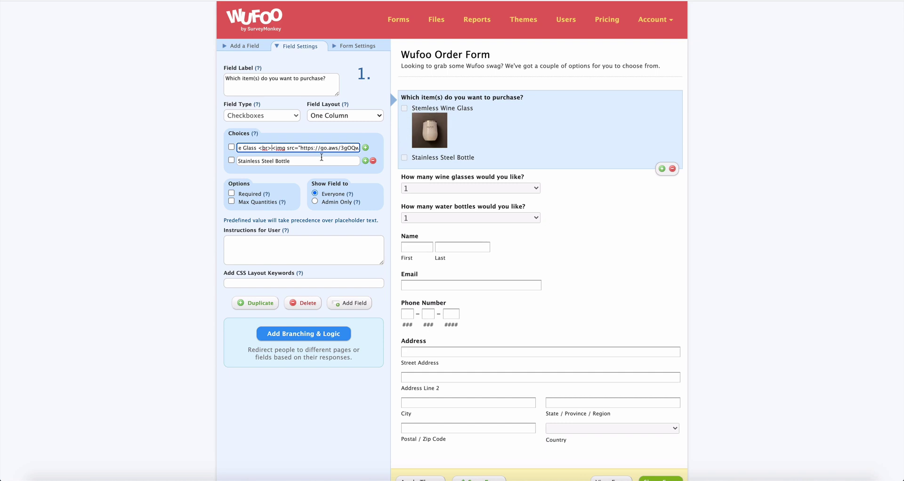
click(300, 160)
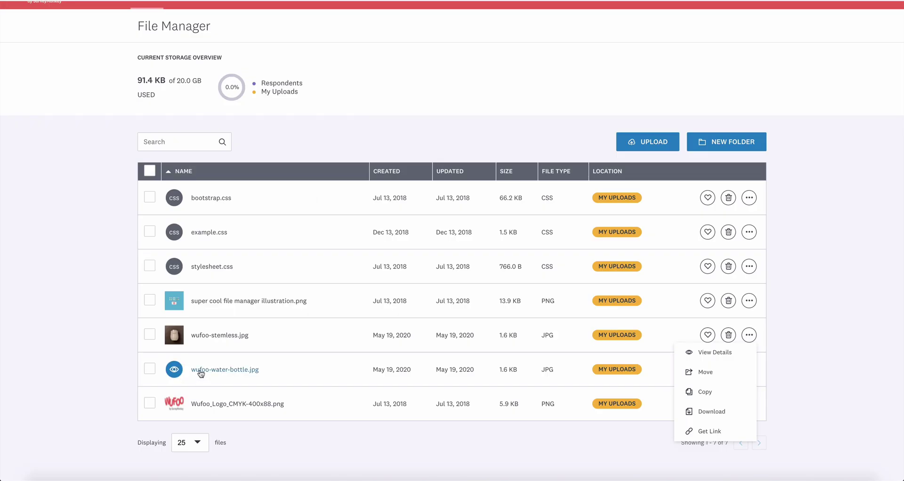
Step: Get the link to wufoo-water-bottle.jpg from the file manager and shorten it in Bitly
click(750, 369)
click(749, 369)
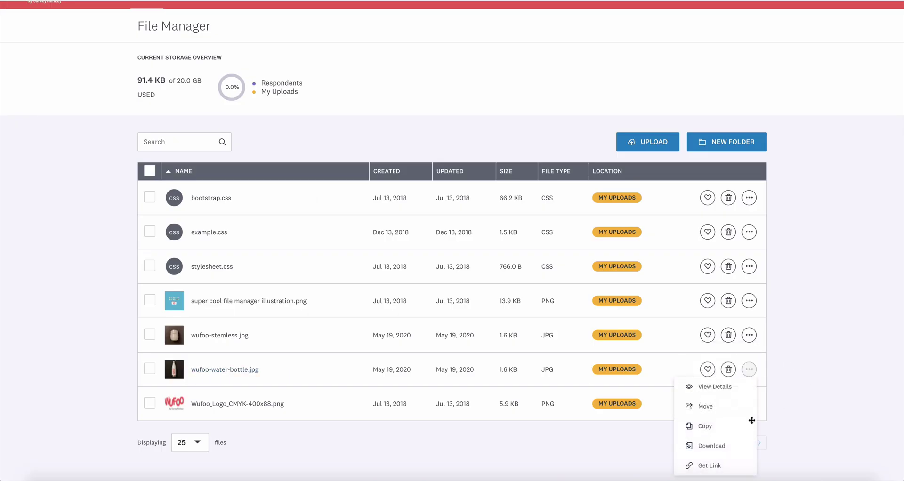
click(688, 465)
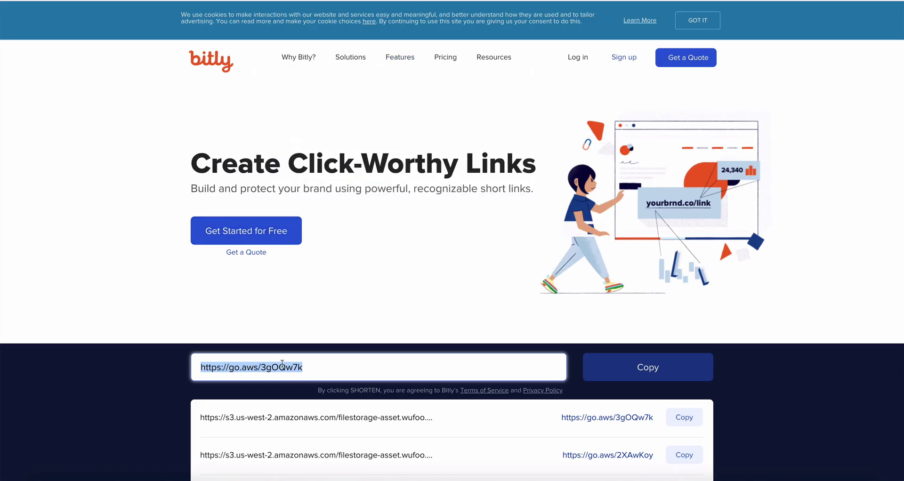
key(ctrl+v)
click(640, 367)
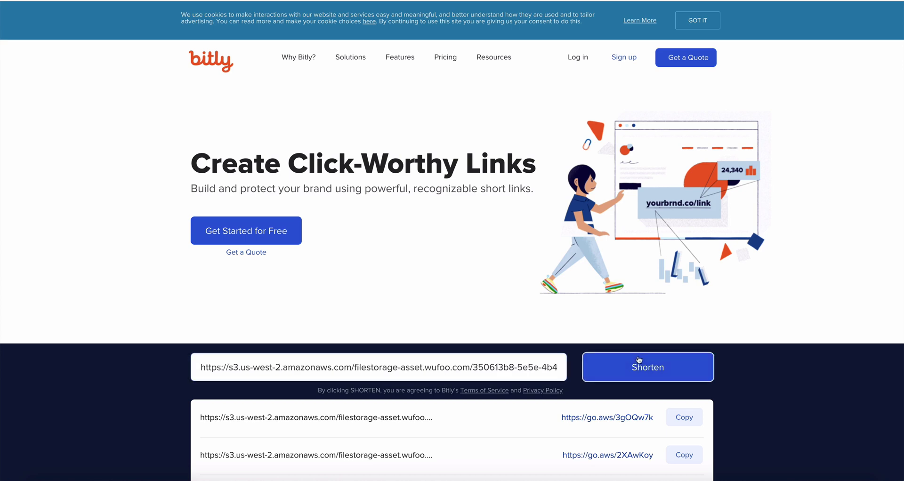
click(640, 368)
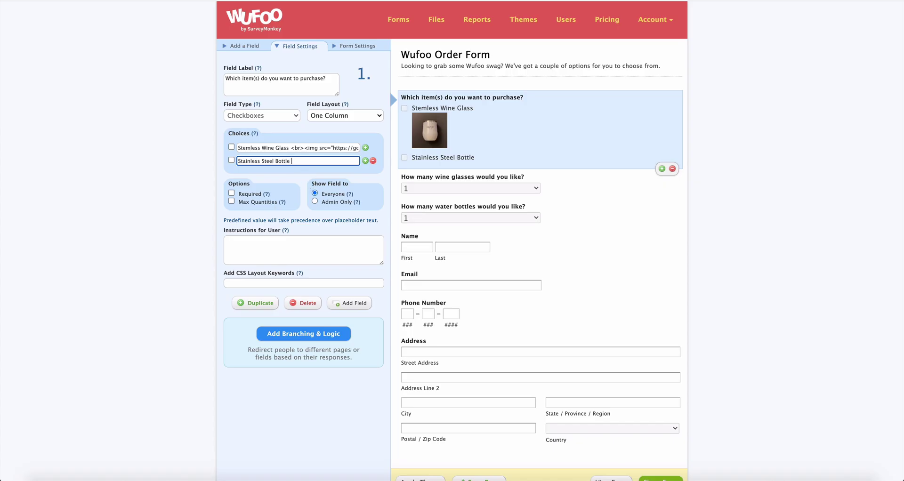
text(>)
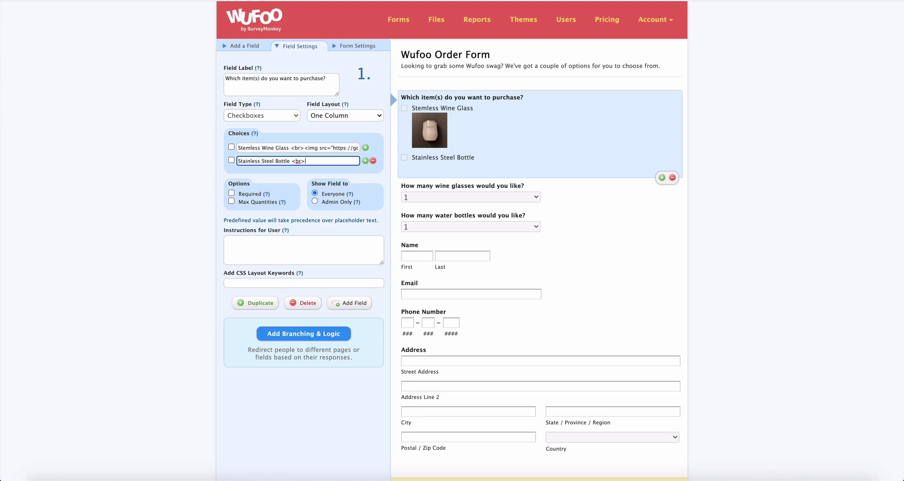
text( <img)
key(ctrl+v)
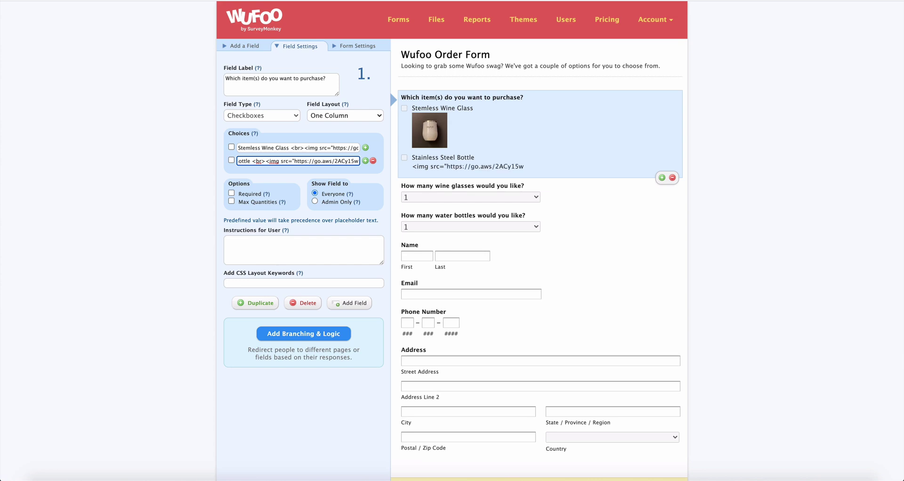
text(")
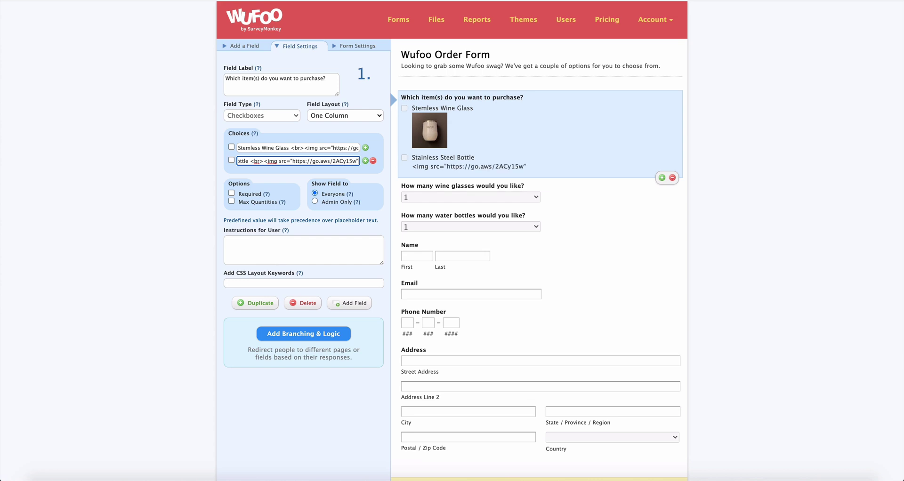
text(>)
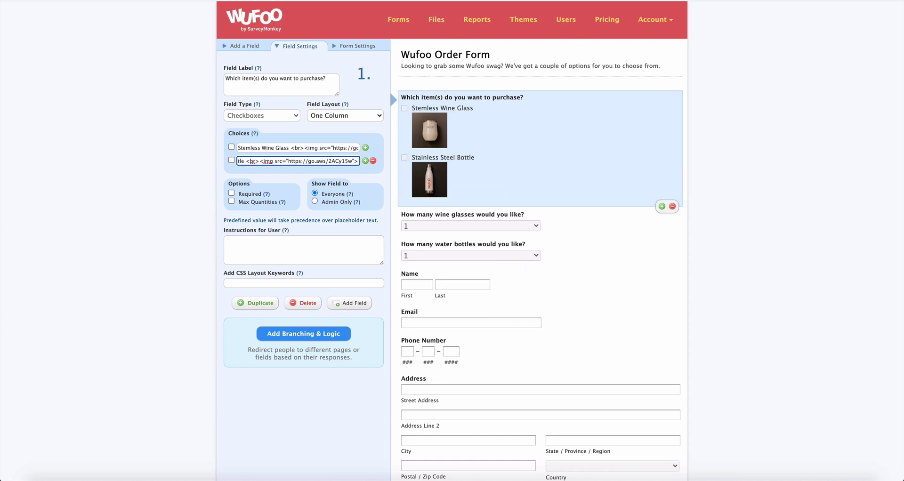
Step: Save the order form to continue editing, and open the form's live view
scroll(692, 461, down, 4)
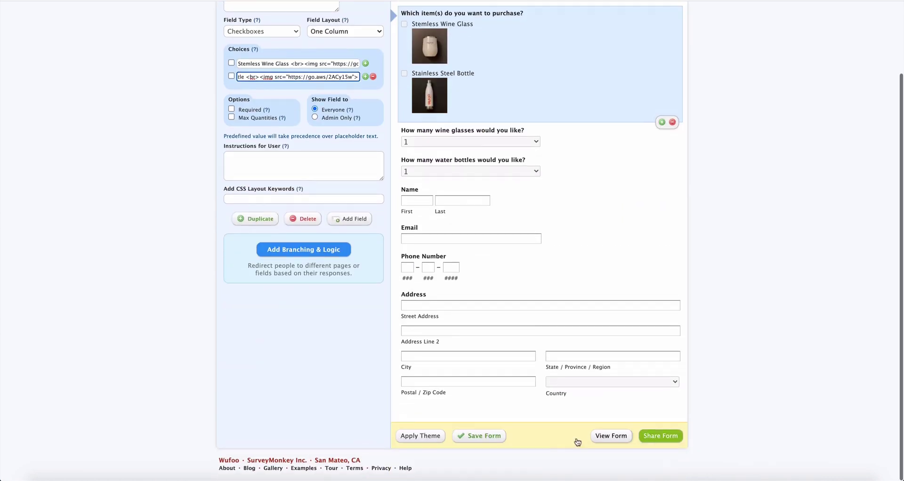
click(473, 439)
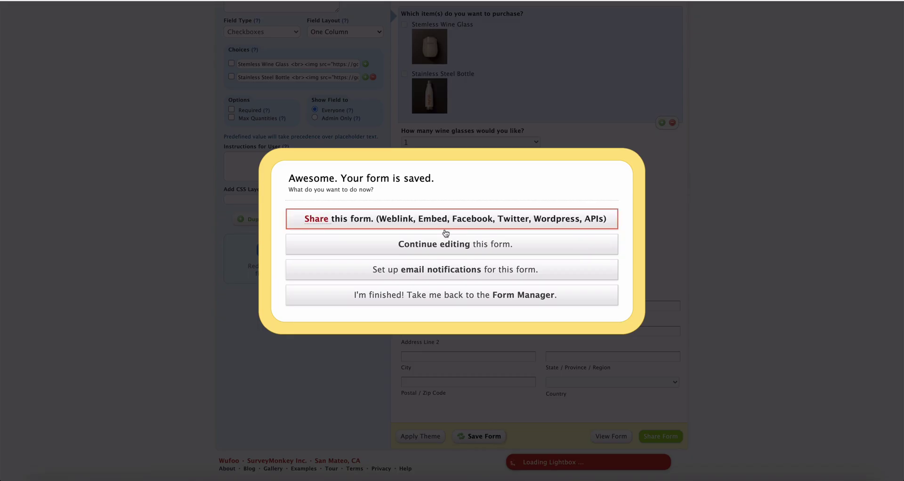
key(Return)
scroll(621, 468, down, 4)
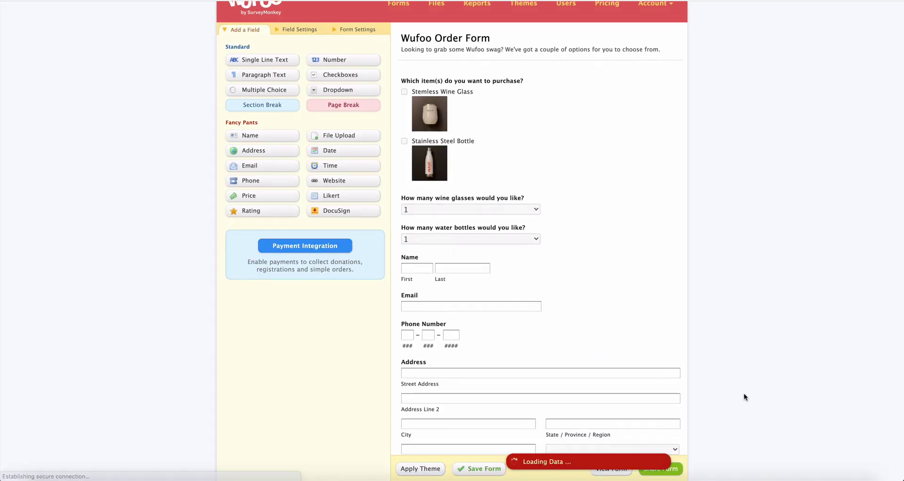
click(611, 436)
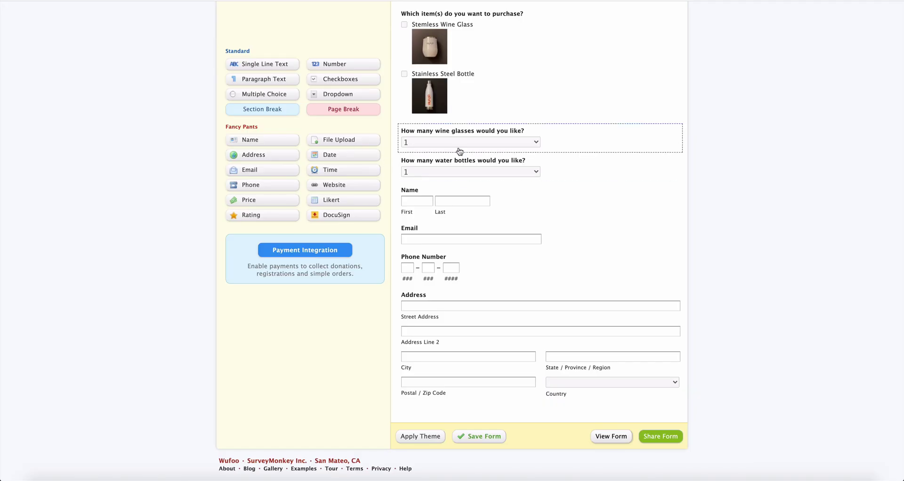
Step: Open the Rule Builder for the order form from the field's branching and logic settings
scroll(555, 179, up, 3)
click(300, 46)
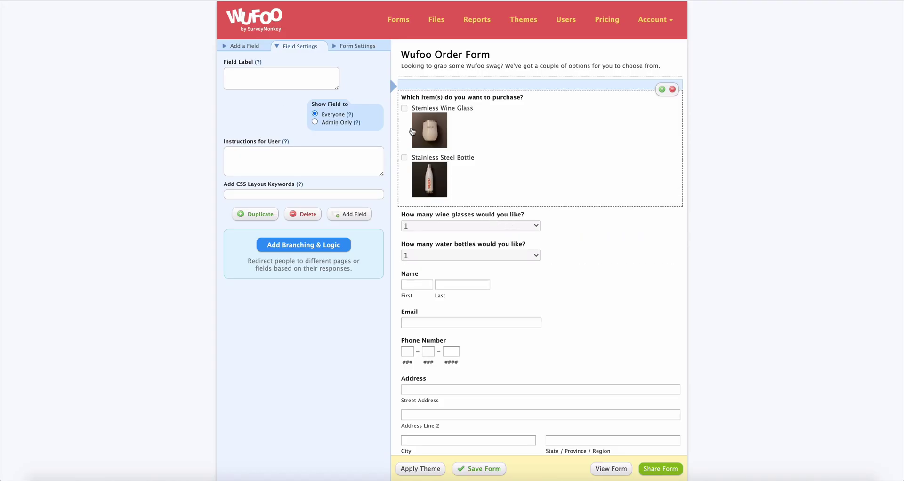
click(305, 245)
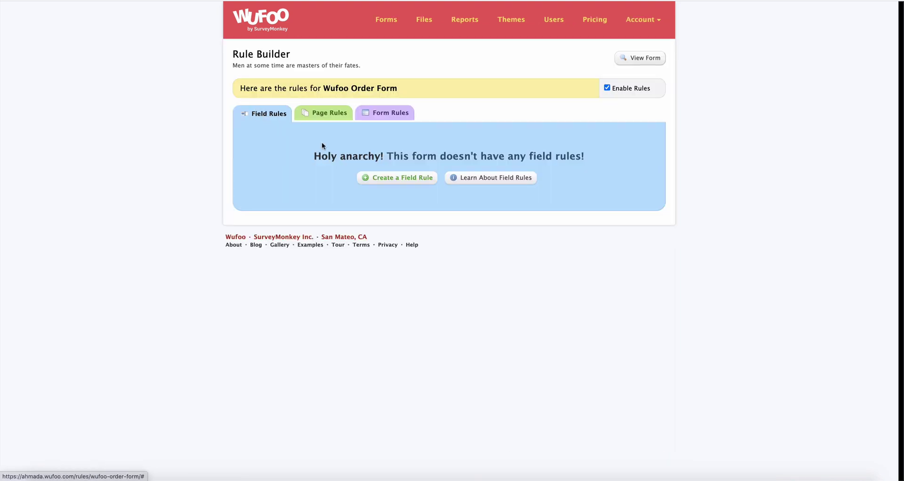
Step: Create a field rule that shows the wine glass quantity question if Stemless Wine Glass is checked
click(392, 180)
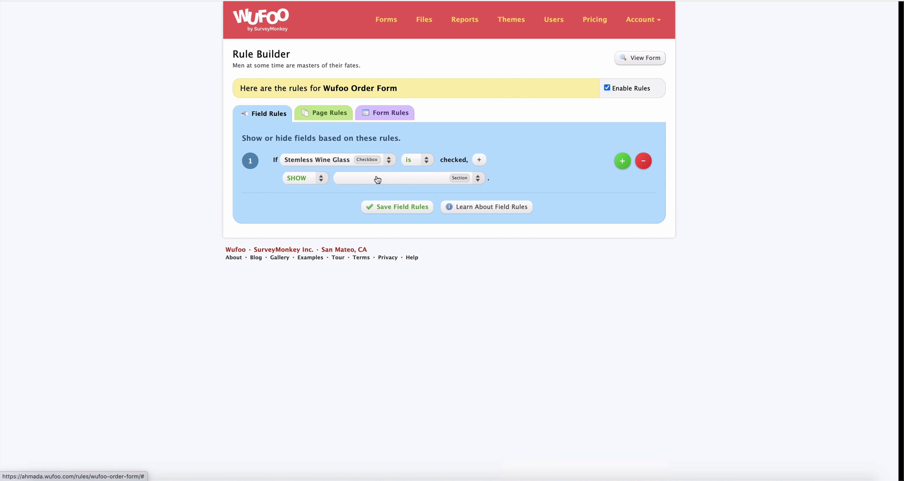
click(331, 165)
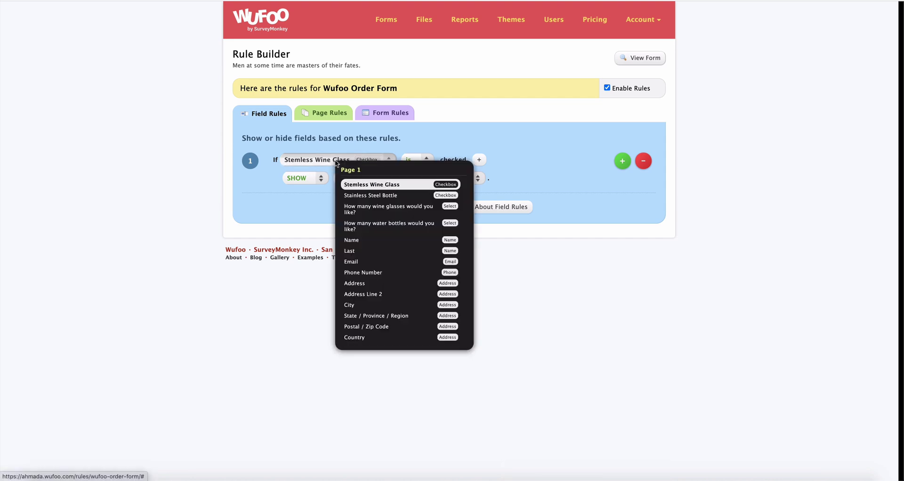
click(437, 145)
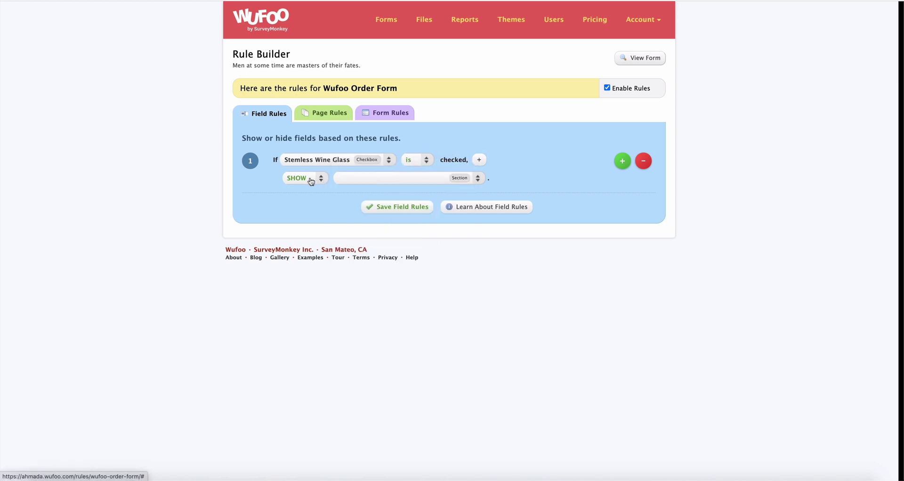
click(366, 179)
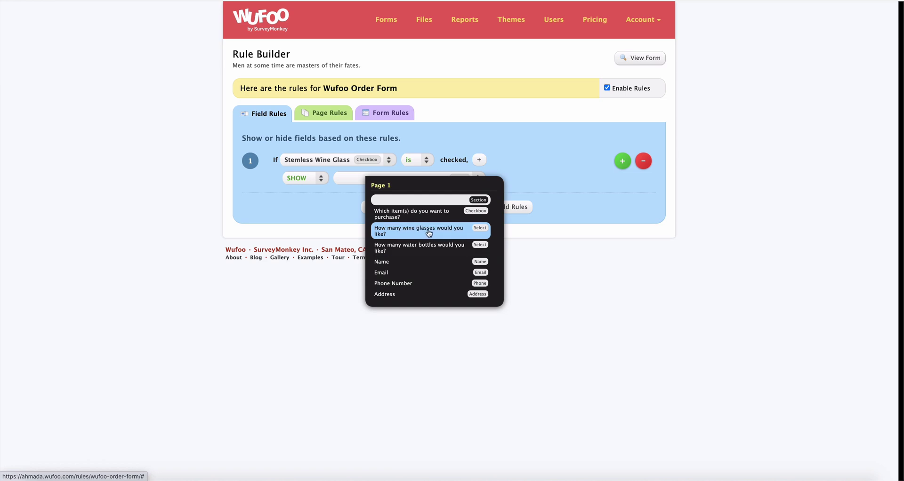
click(400, 232)
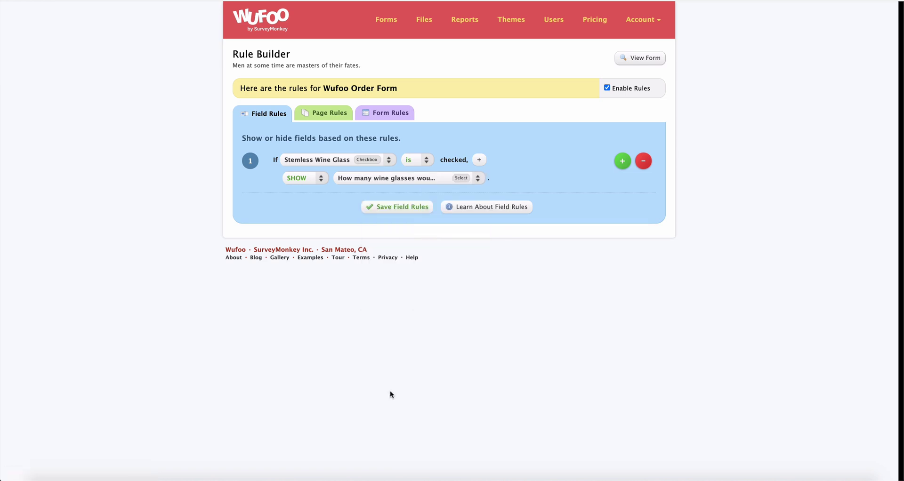
Step: Add a second field rule that shows the water bottle quantity question if Stainless Steel Bottle is checked
click(621, 163)
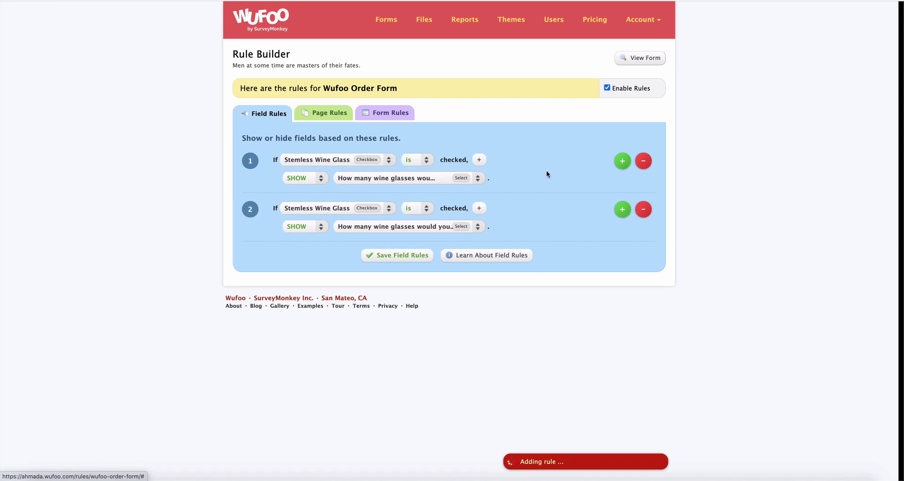
click(344, 214)
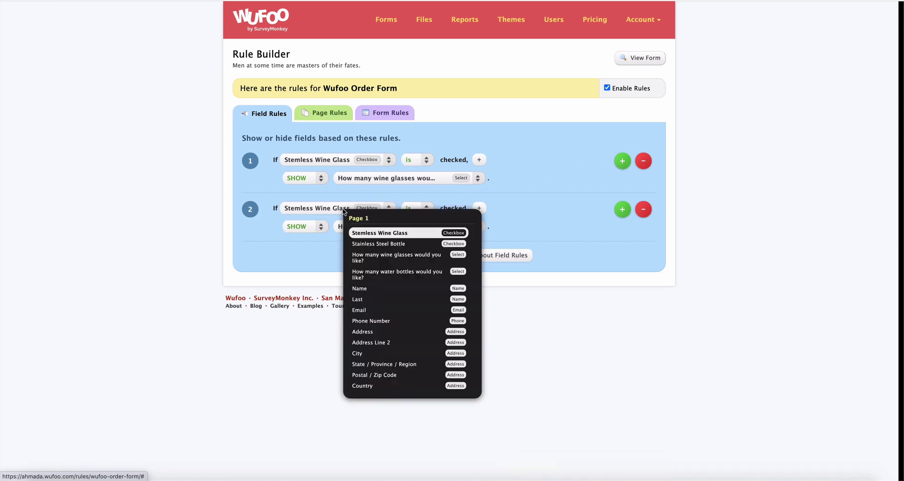
click(380, 244)
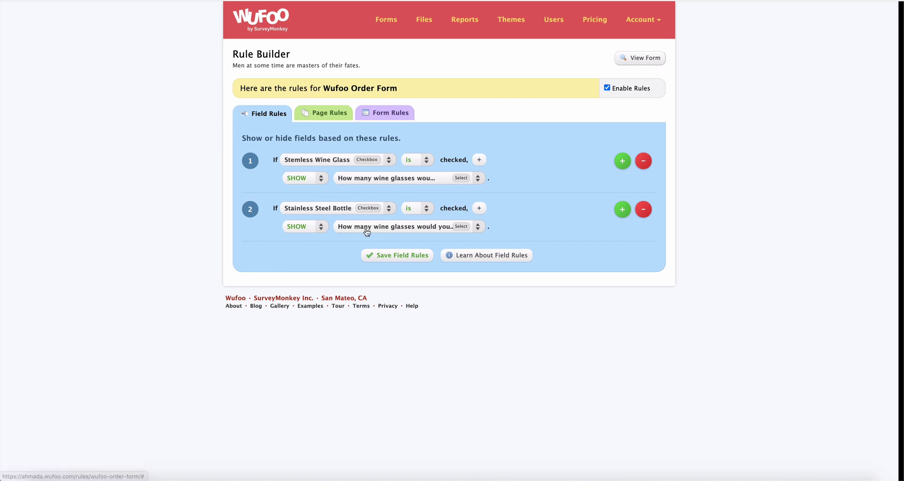
click(385, 229)
click(441, 305)
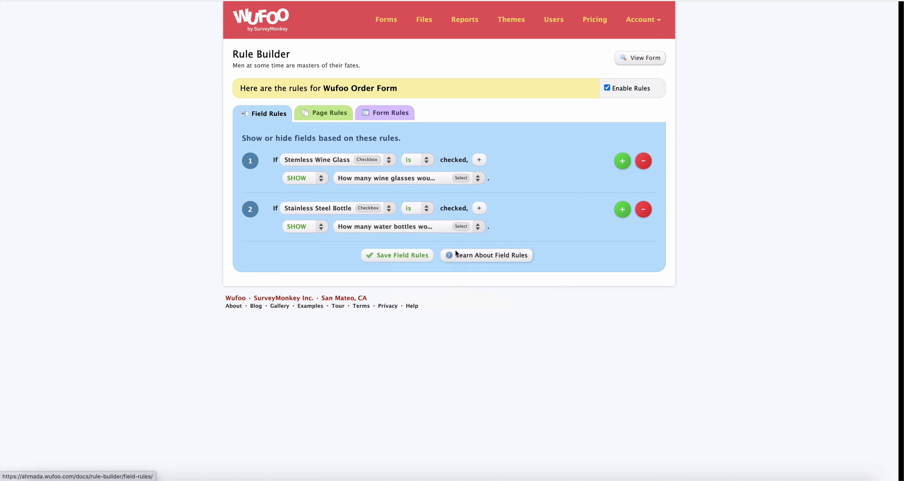
Step: Save the field rules and reopen the Wufoo Order Form for editing from the list of forms
click(388, 257)
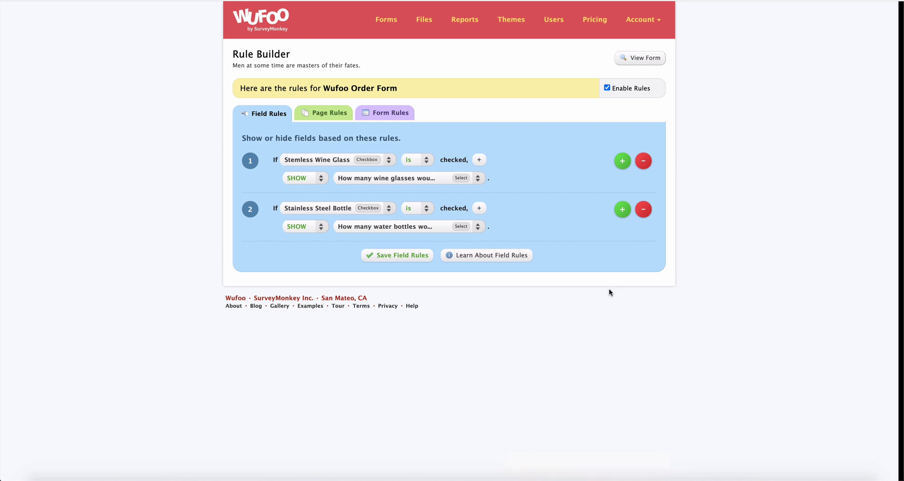
click(399, 20)
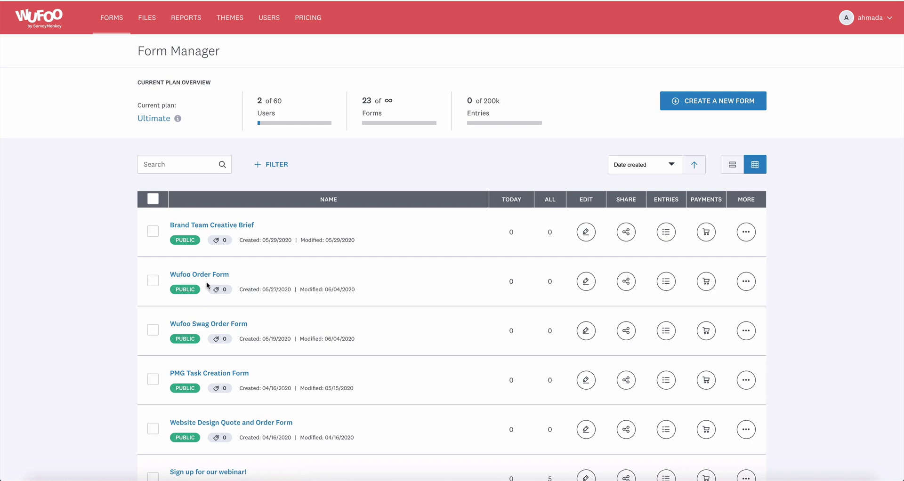
click(295, 279)
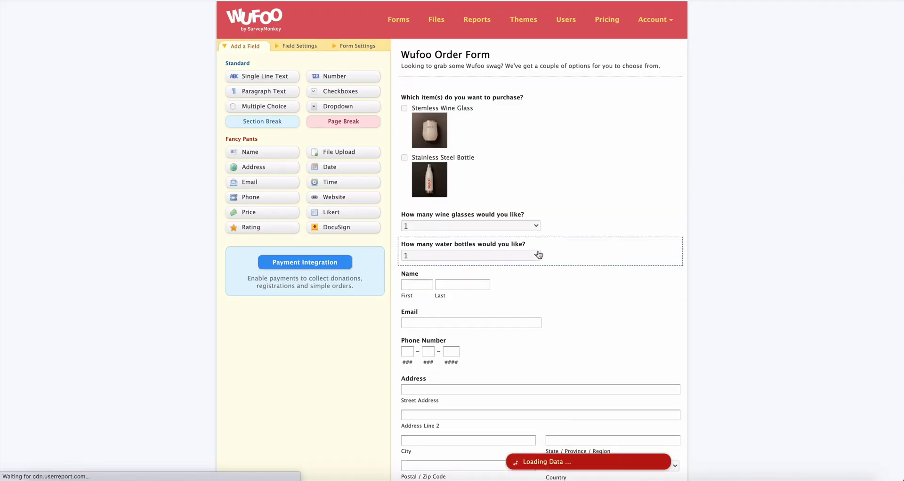
Step: Open the form's live view and test the rules by checking Stemless Wine Glass and Stainless Steel Bottle separately, then both together
scroll(716, 295, down, 1)
scroll(717, 295, down, 3)
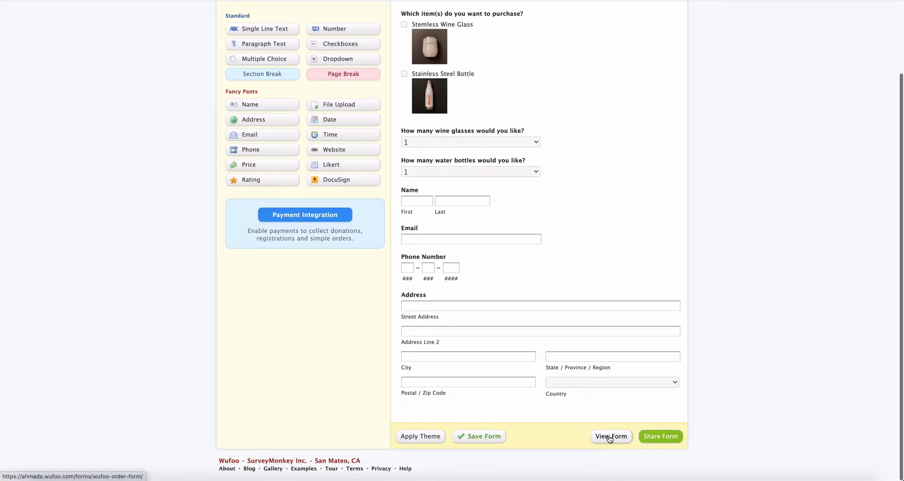
click(608, 437)
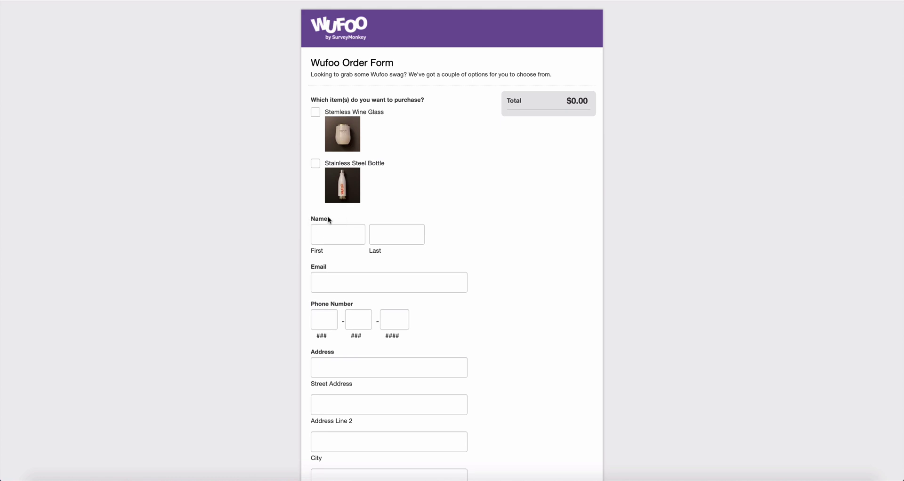
click(316, 113)
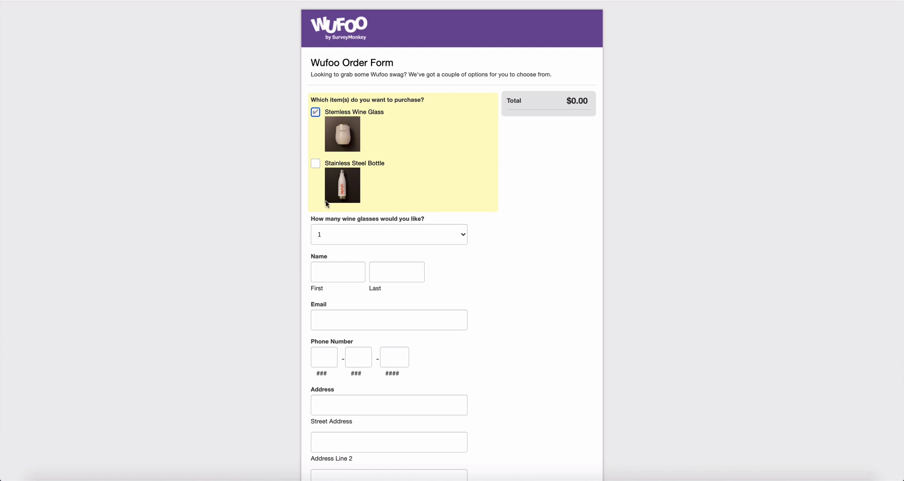
click(314, 113)
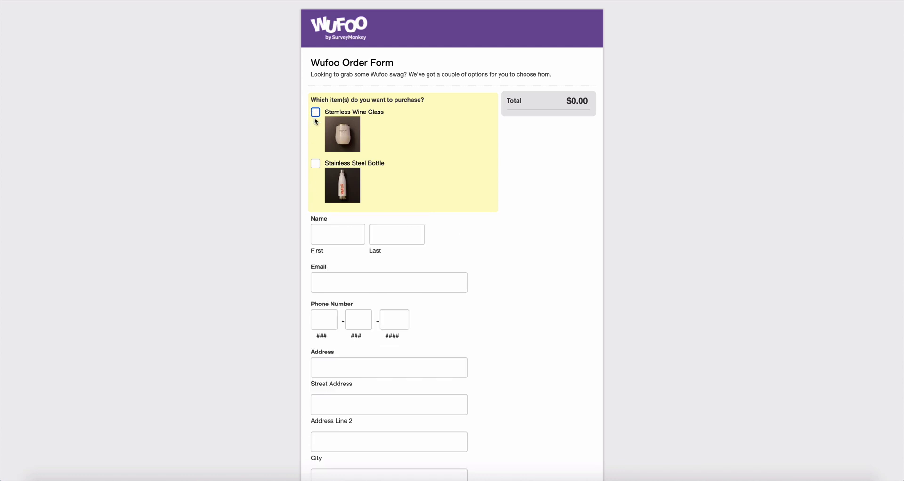
click(315, 164)
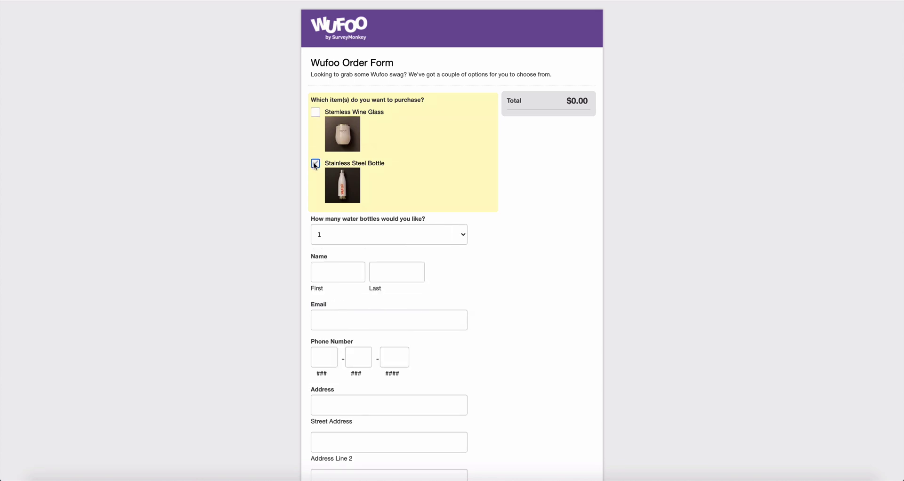
drag(332, 219, 375, 221)
click(315, 164)
click(315, 112)
click(315, 164)
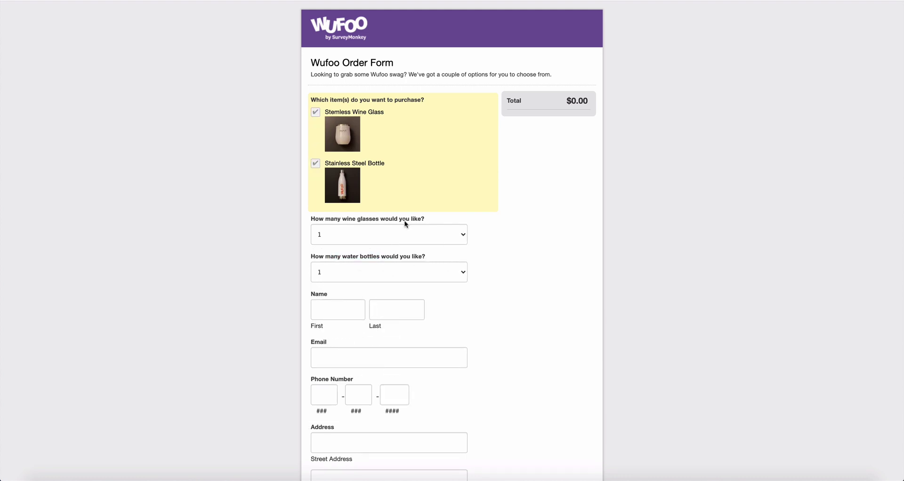
Step: Try the quantity choices in the live form with 2 water bottles and 3 wine glasses
click(399, 235)
click(524, 210)
click(438, 273)
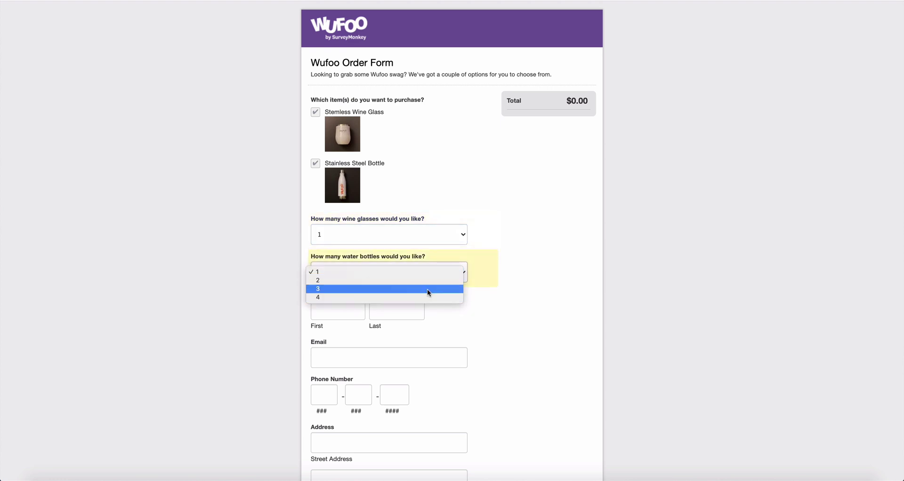
click(427, 282)
click(444, 237)
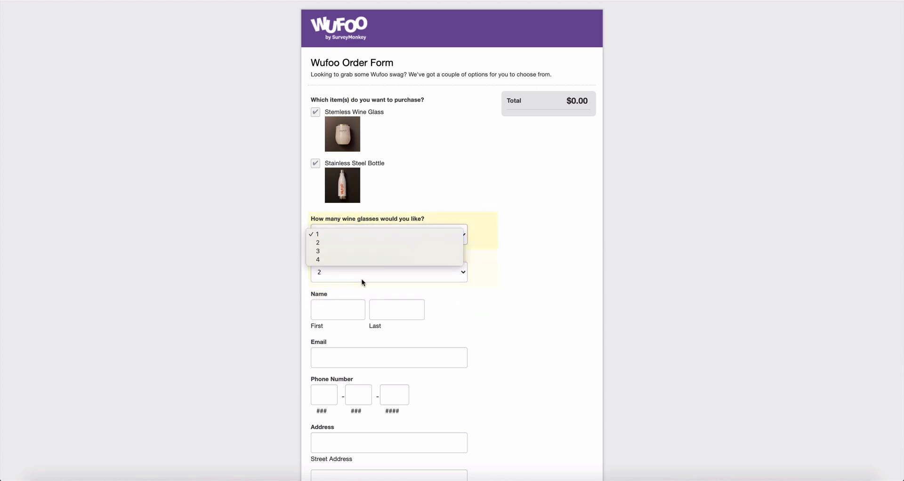
click(346, 253)
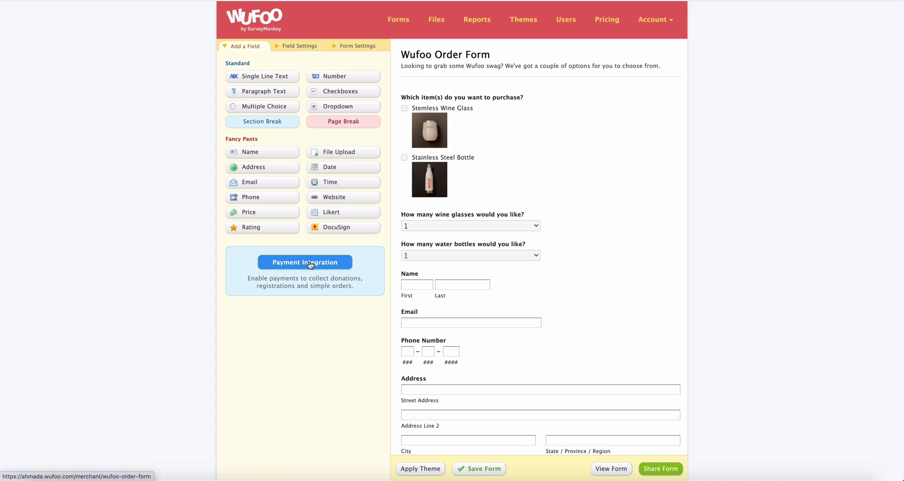
Step: Open the form's payment settings, saving the pending form changes, and review the available merchants while keeping PayPal Standard
click(310, 264)
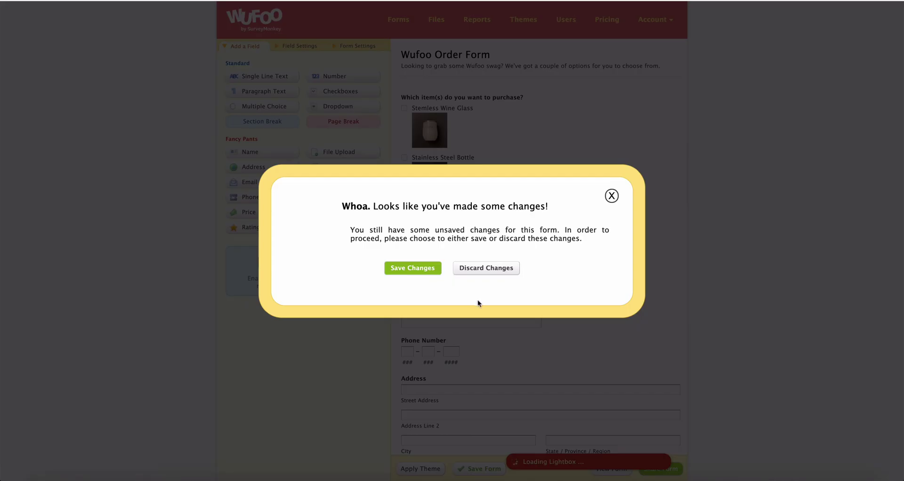
click(416, 270)
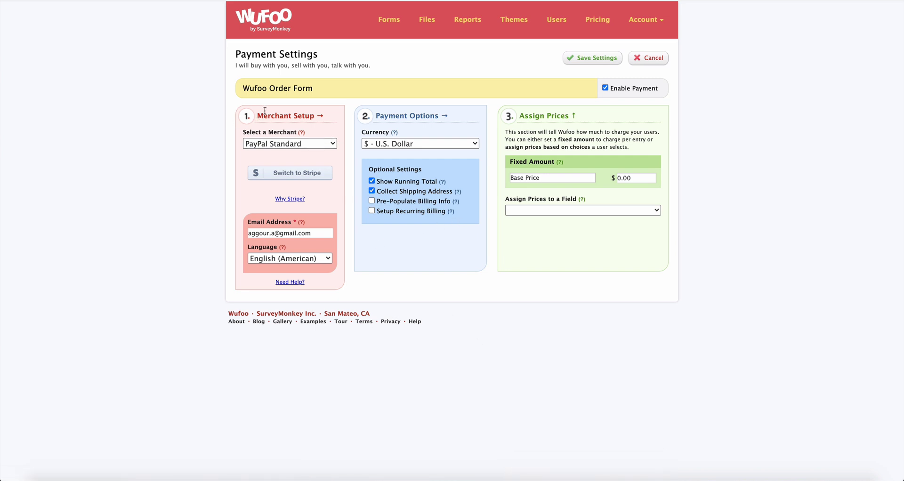
click(311, 144)
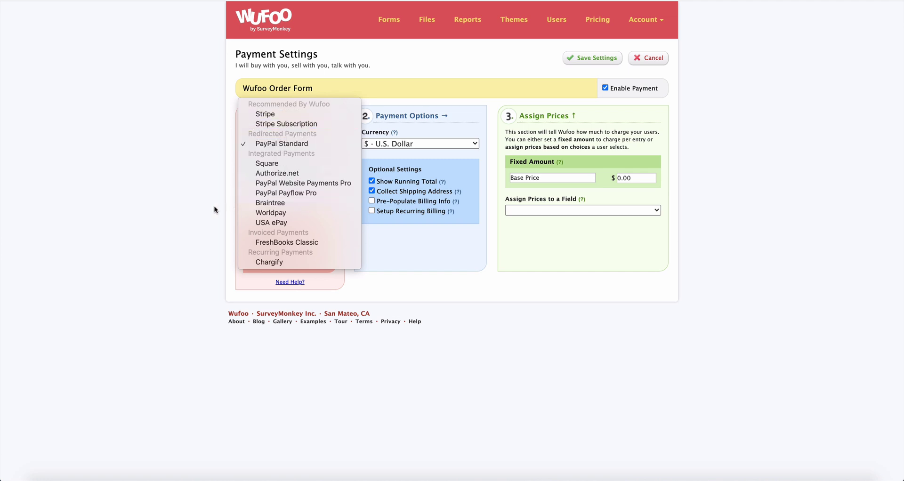
click(200, 212)
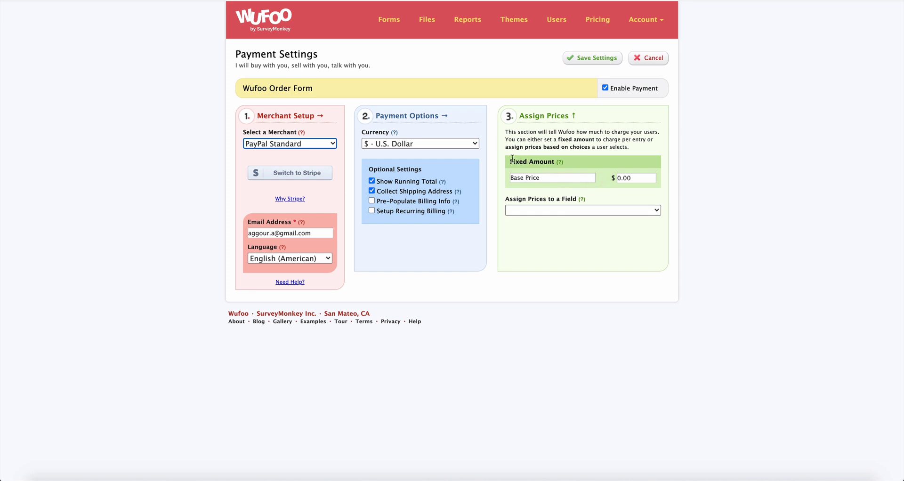
drag(514, 178, 564, 177)
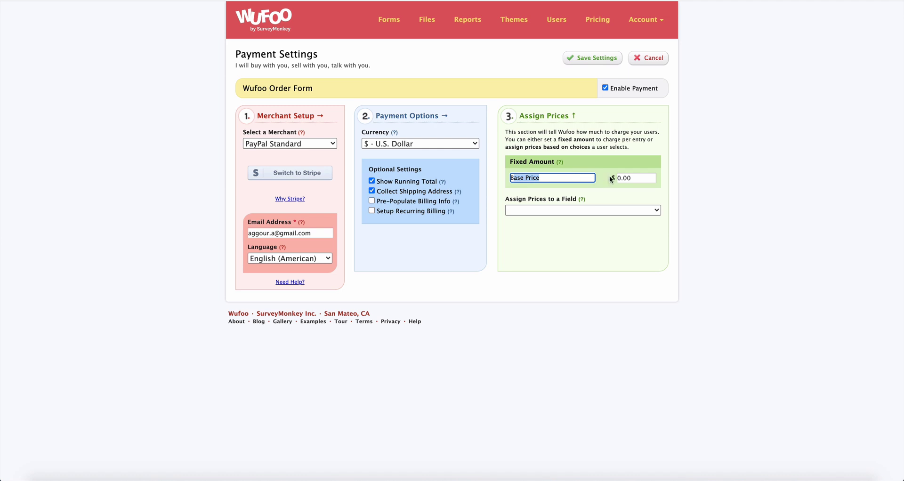
drag(641, 178, 619, 179)
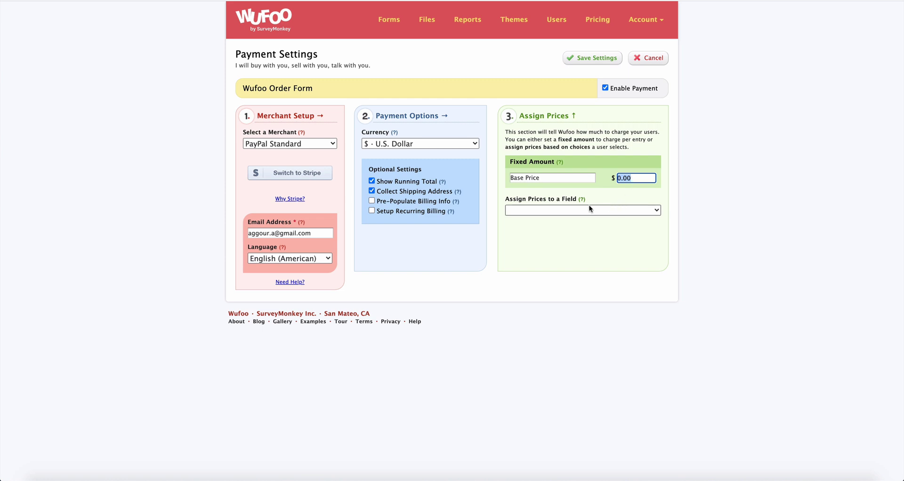
click(515, 201)
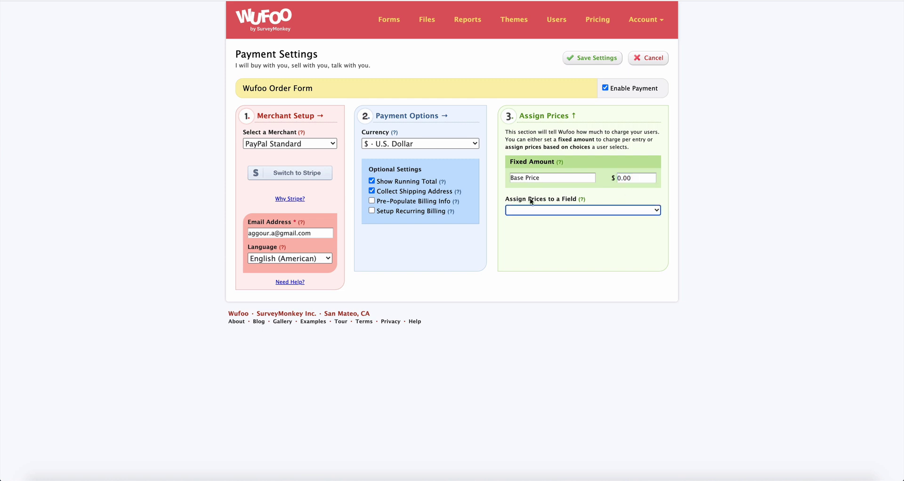
Step: Assign prices to the wine glass quantity question: $15.00 for 1, $30.00 for 2, $45.00 for 3 and $60.00 for 4
click(596, 210)
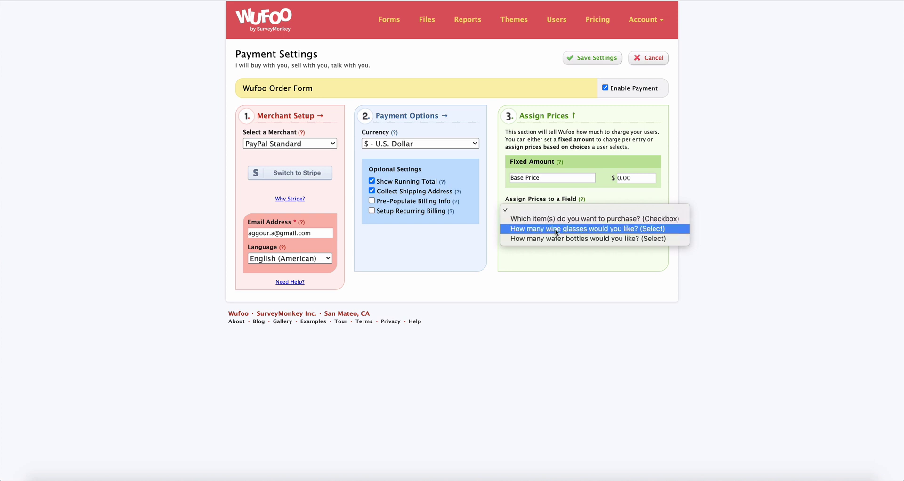
click(591, 228)
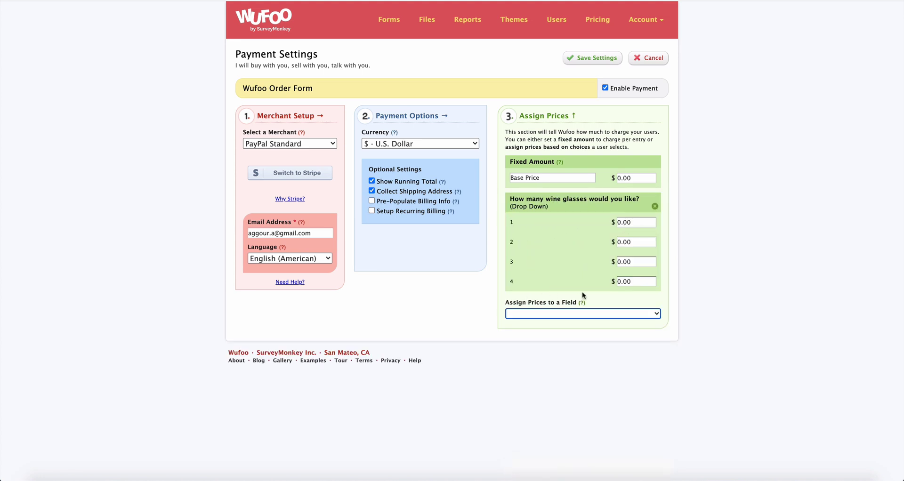
click(632, 222)
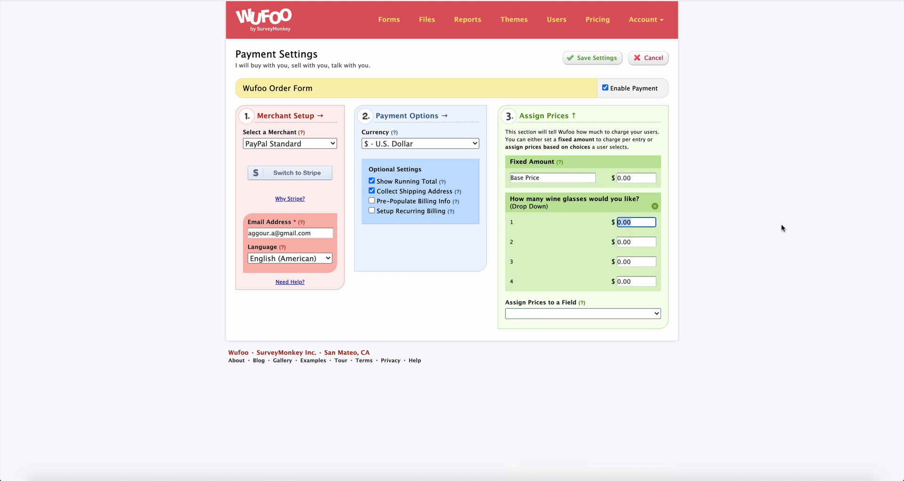
text(15.00)
key(Tab)
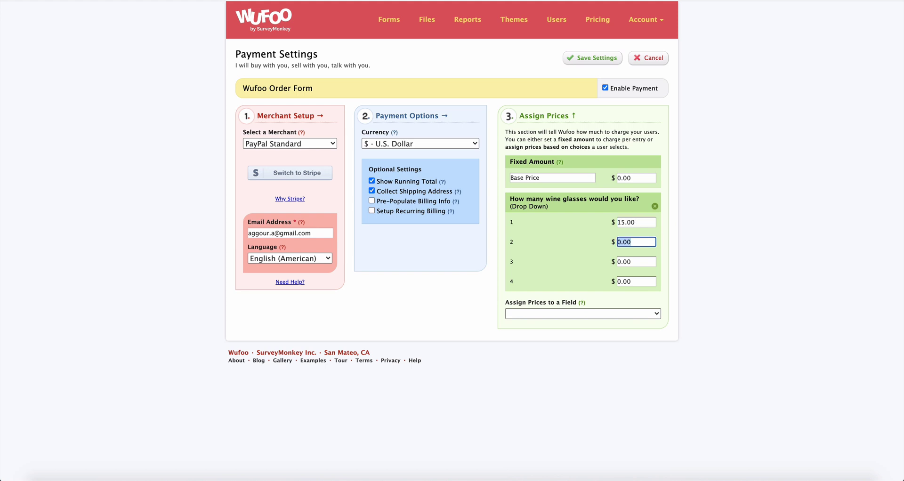
text(30.00)
key(Tab)
text(45)
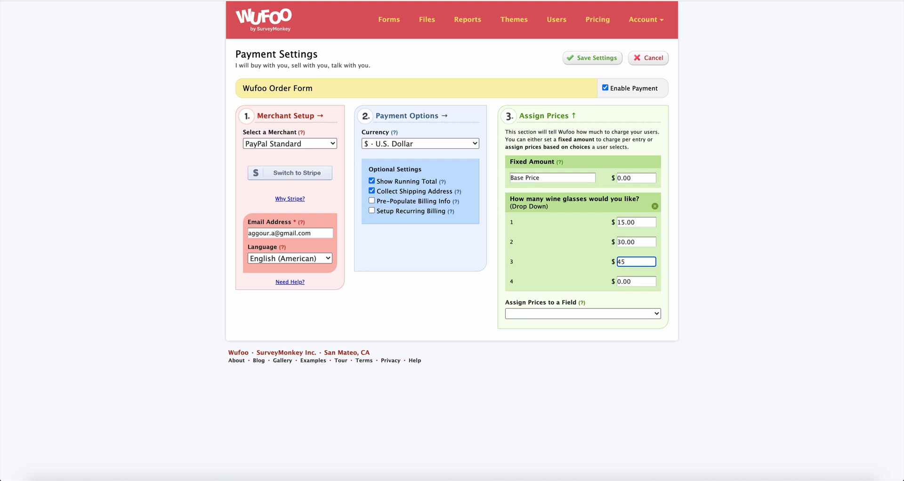
text(.00)
key(Tab)
text(60.00)
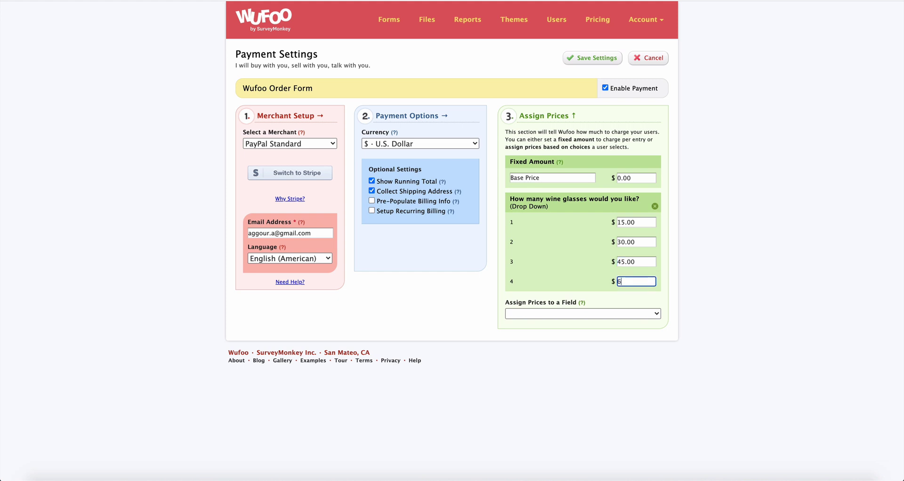
click(752, 273)
Step: Assign prices to the water bottle quantity question: $10.00 for 1, $20.00 for 2, $30.00 for 3 and $40.00 for 4
click(564, 313)
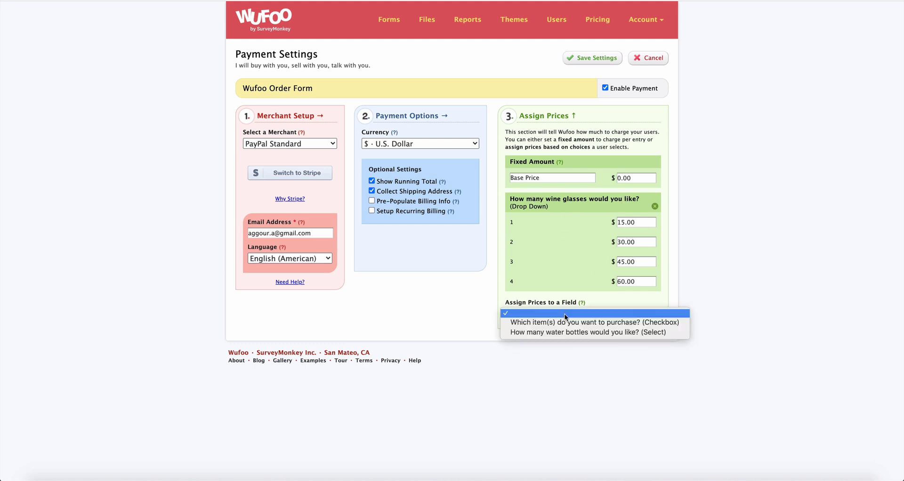
click(588, 332)
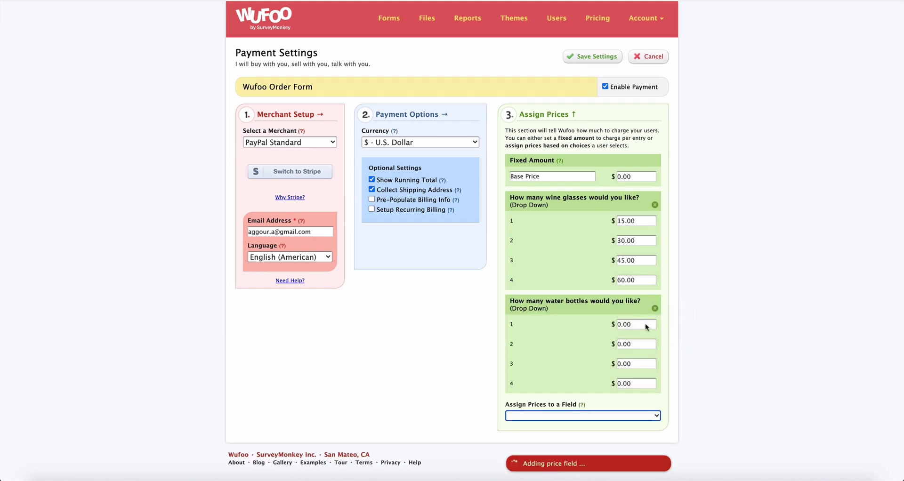
click(643, 325)
text(10)
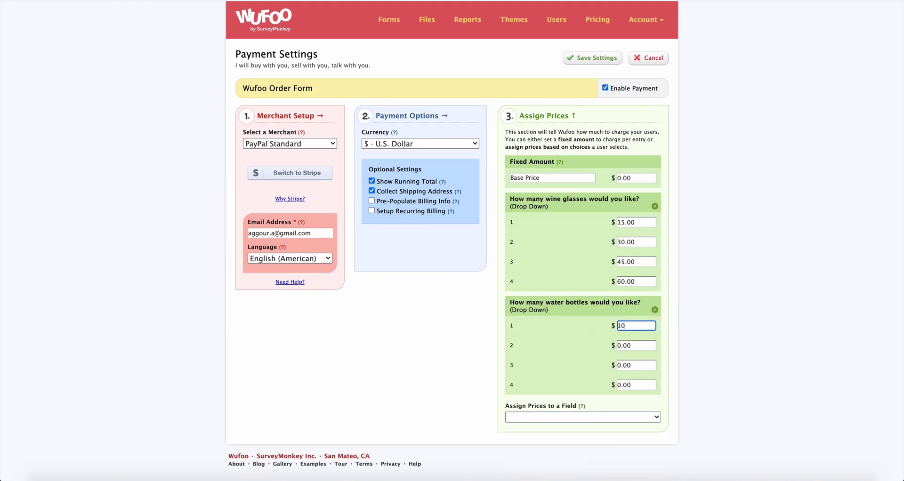
text(.00)
key(Tab)
text(20.00)
key(Tab)
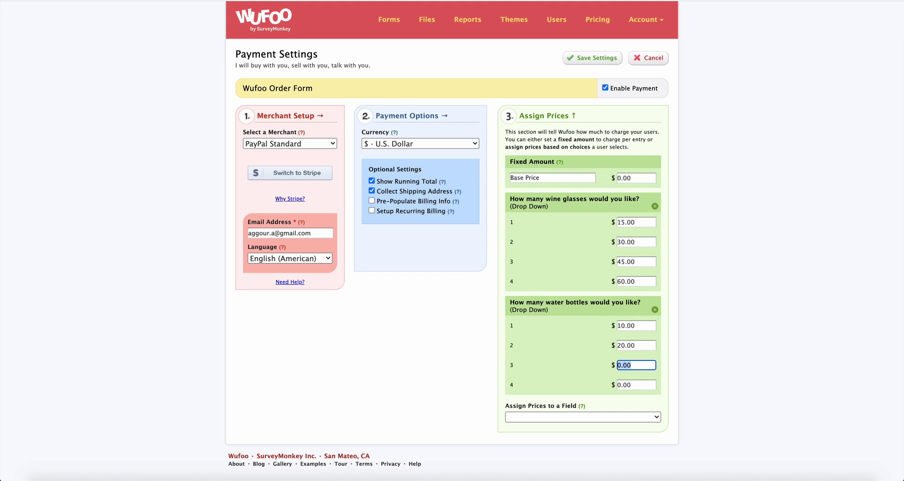
text(30.00)
key(Tab)
text(40.00)
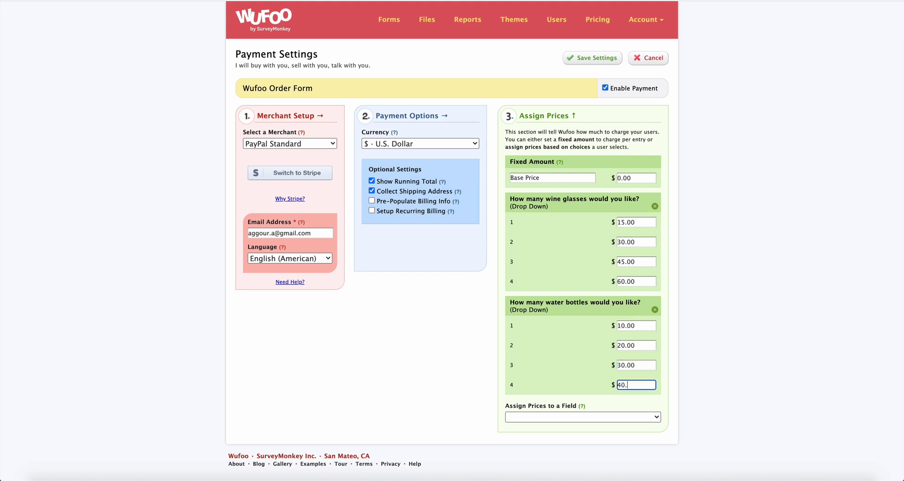
click(740, 361)
Step: Save the payment settings and reopen the order form to show its live view
click(593, 58)
click(389, 20)
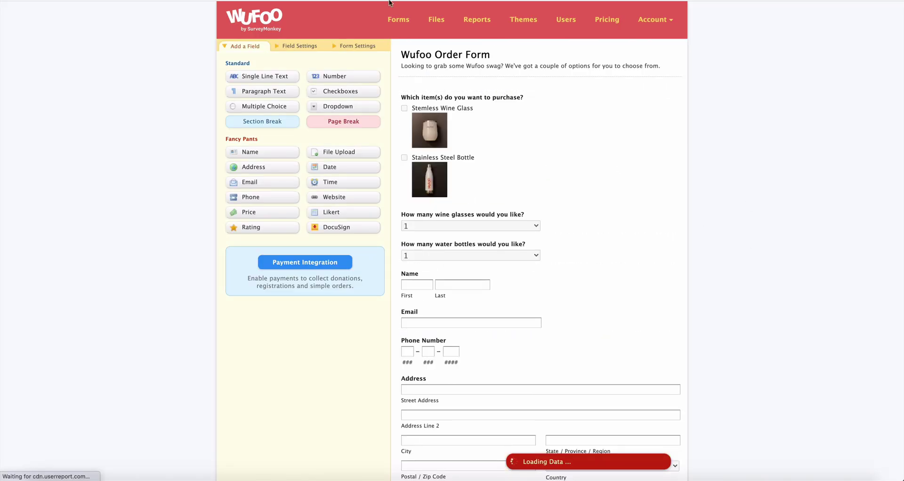
scroll(358, 336, down, 3)
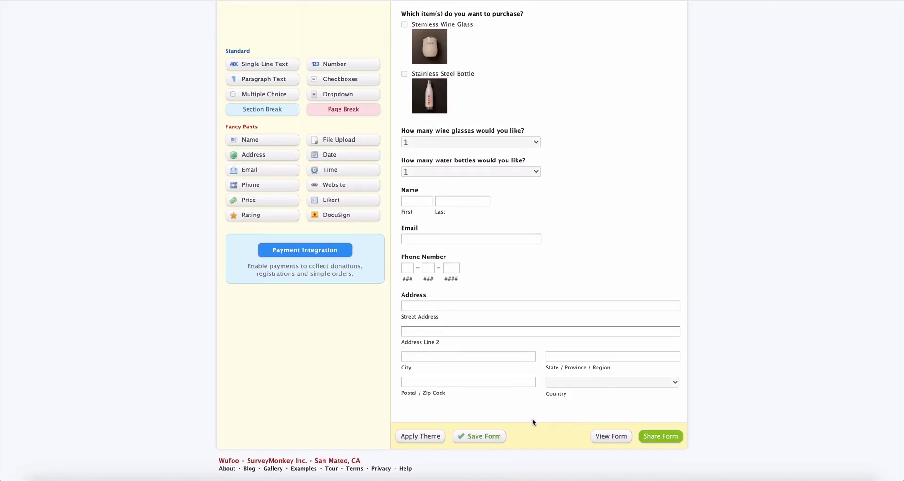
click(611, 436)
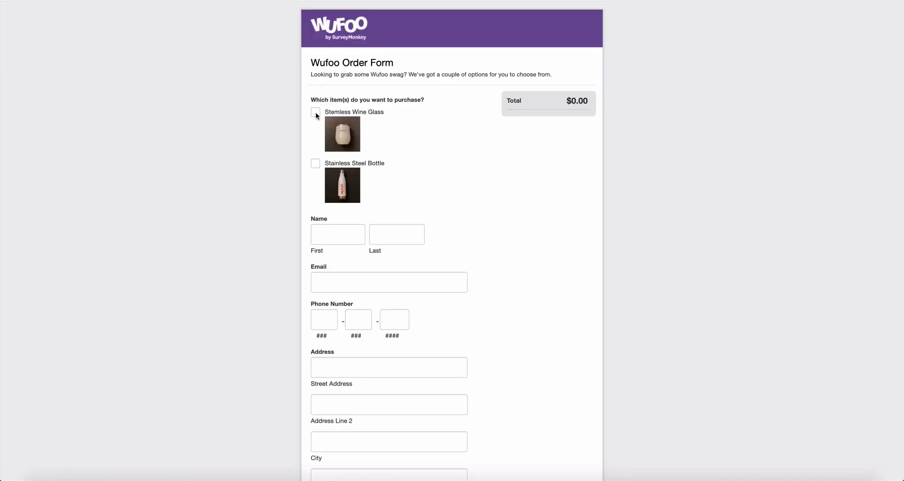
Step: Test the running total in the live form with 3 wine glasses and 2 water bottles, and review the remaining fields
click(316, 113)
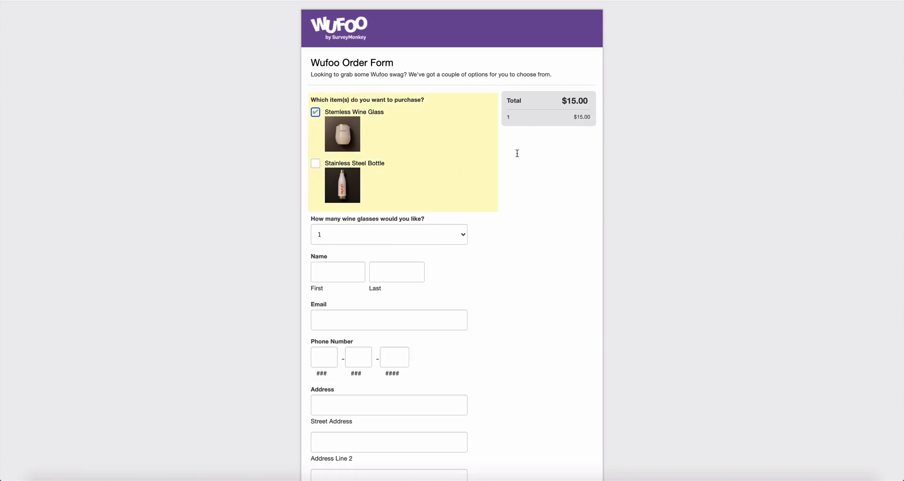
click(418, 234)
click(394, 250)
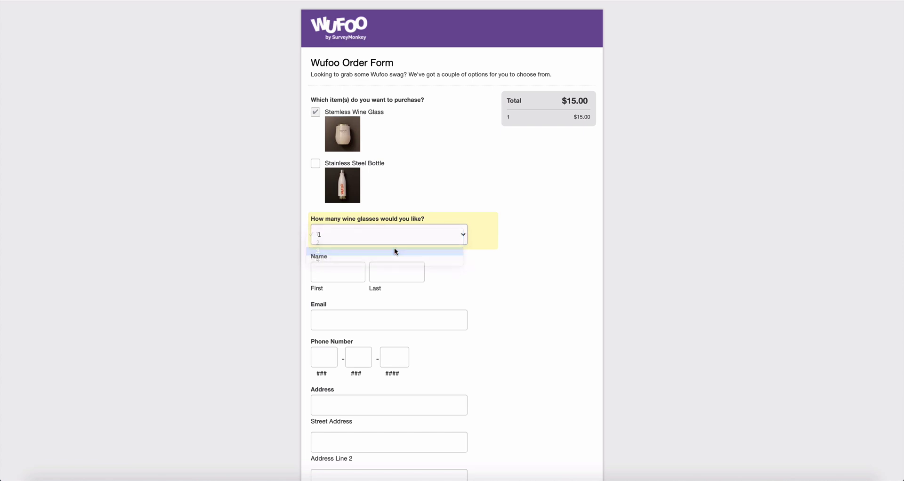
click(316, 164)
click(372, 275)
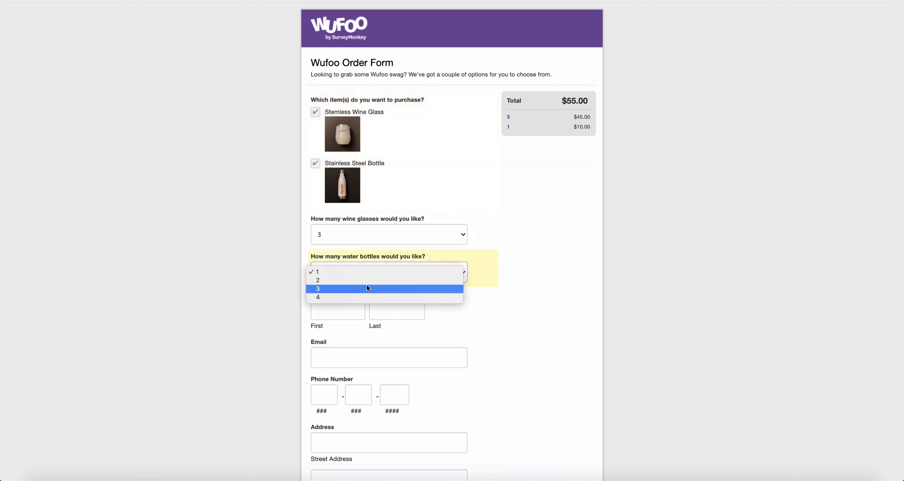
click(367, 284)
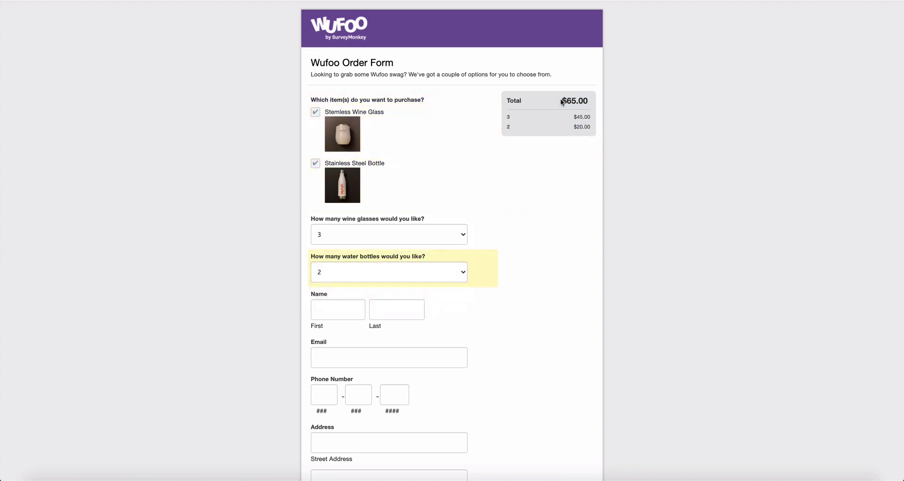
drag(561, 102, 602, 100)
click(638, 245)
scroll(639, 247, down, 4)
scroll(643, 256, down, 1)
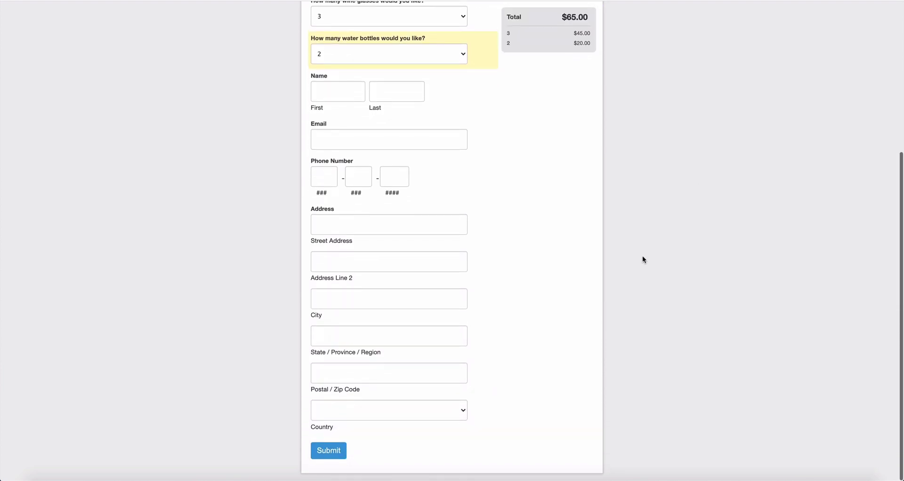